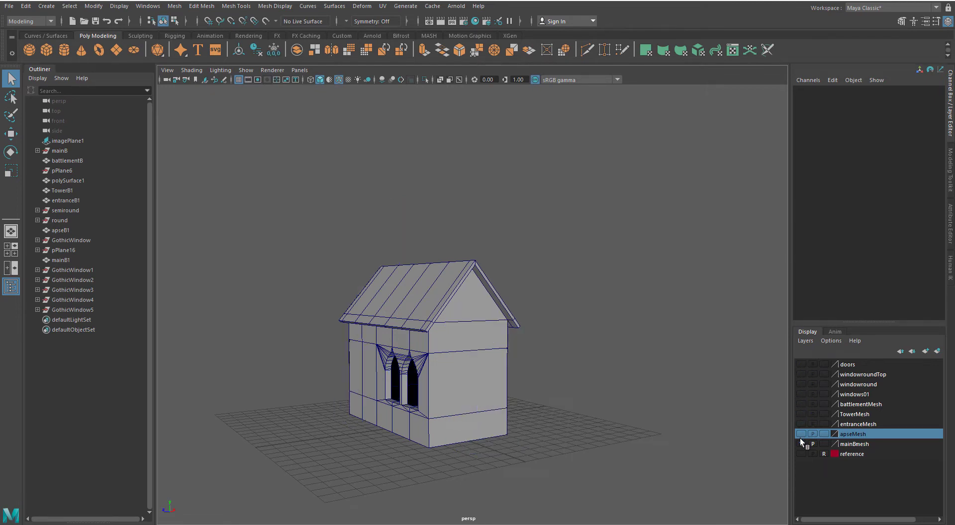
Step: Show the reference layer, and create a polygon cube scaled into an upright post about 0.36 wide and 1.39 high
click(799, 453)
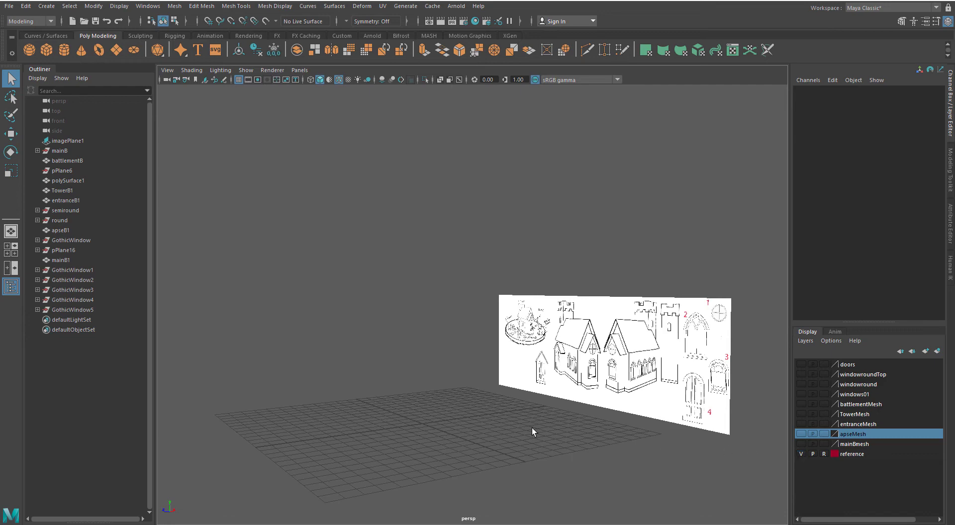
click(50, 52)
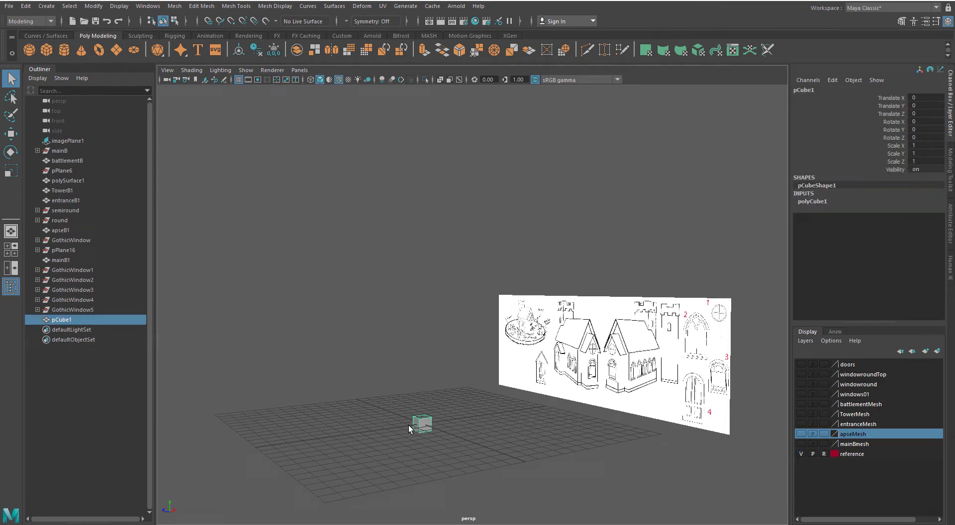
key(r)
drag(421, 425, 381, 426)
drag(424, 380, 426, 283)
Step: Raise the post to about 0.69 in Y and resize it to about 0.23 wide and 1.31 high
key(space)
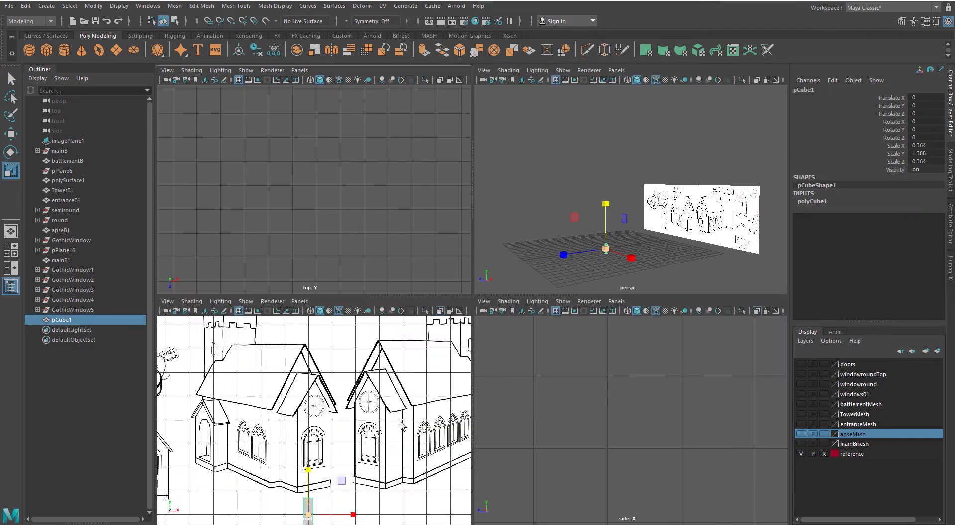
key(space)
key(w)
drag(459, 467, 445, 428)
key(space)
key(space)
key(r)
Step: Extrude the post's top face upward twice to add a short middle segment and an upper segment
right_click(446, 429)
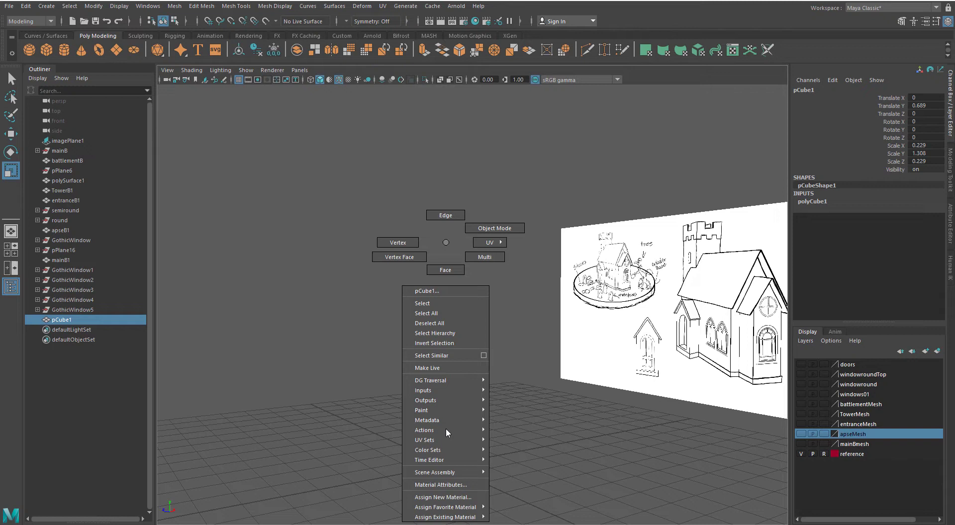
click(458, 273)
click(445, 417)
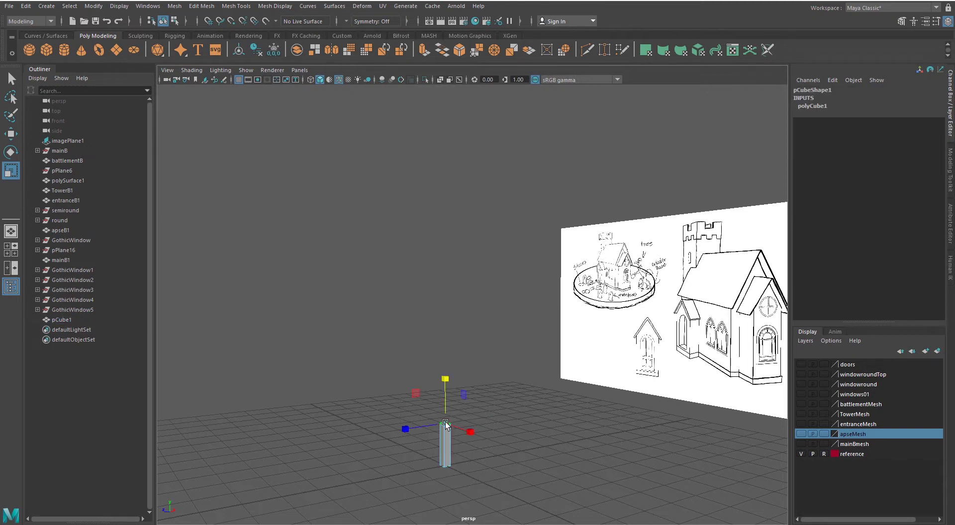
key(w)
key(ctrl+e)
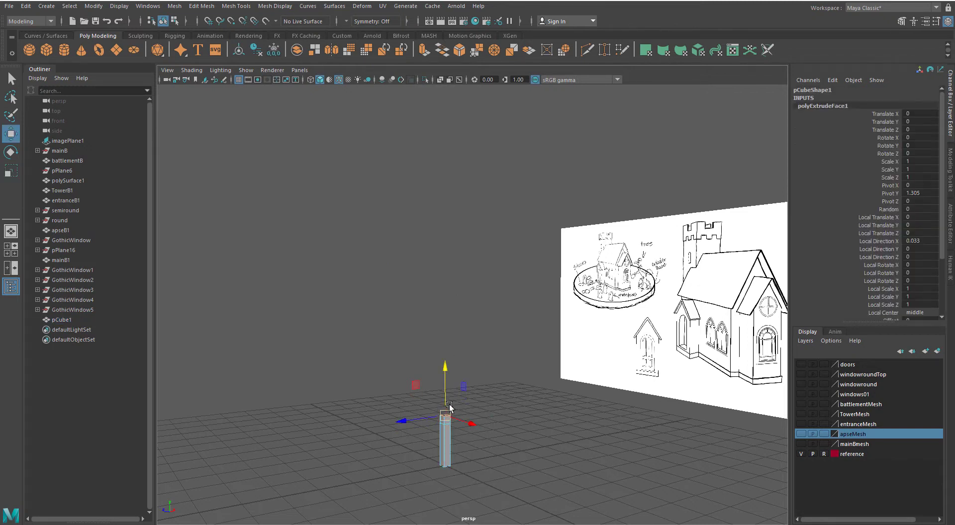
key(ctrl+e)
drag(449, 405, 448, 382)
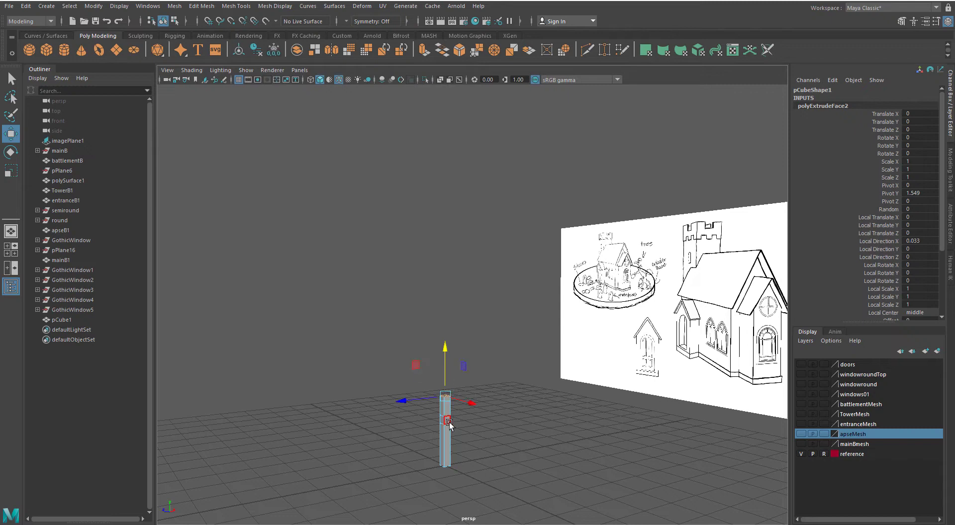
Step: Extrude two opposite side faces of the post's middle segment by a thickness of about 13.6 to form the cross's arms
alt+drag(449, 426, 410, 420)
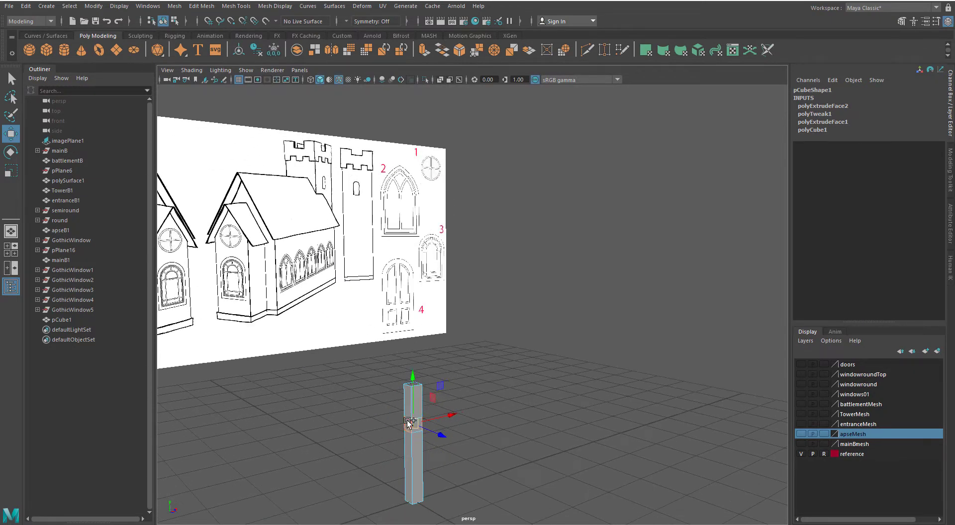
click(900, 21)
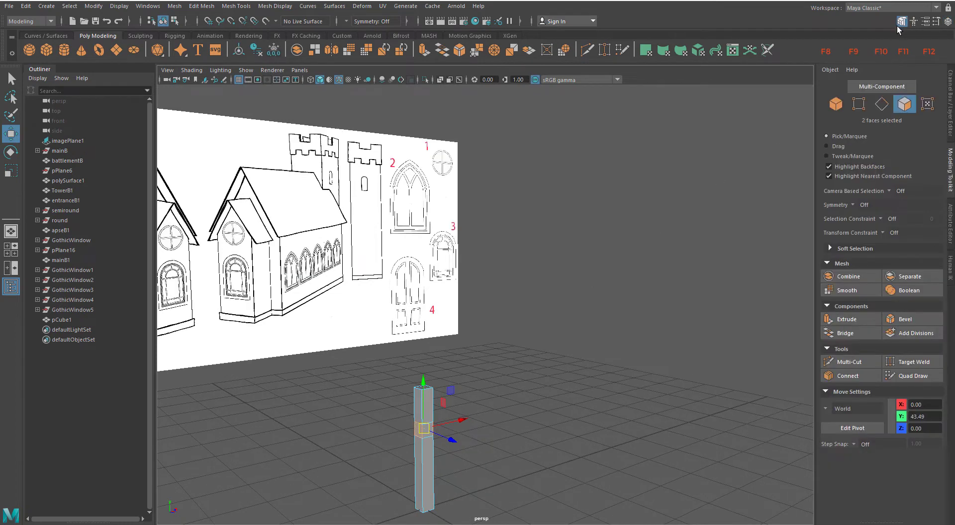
click(845, 321)
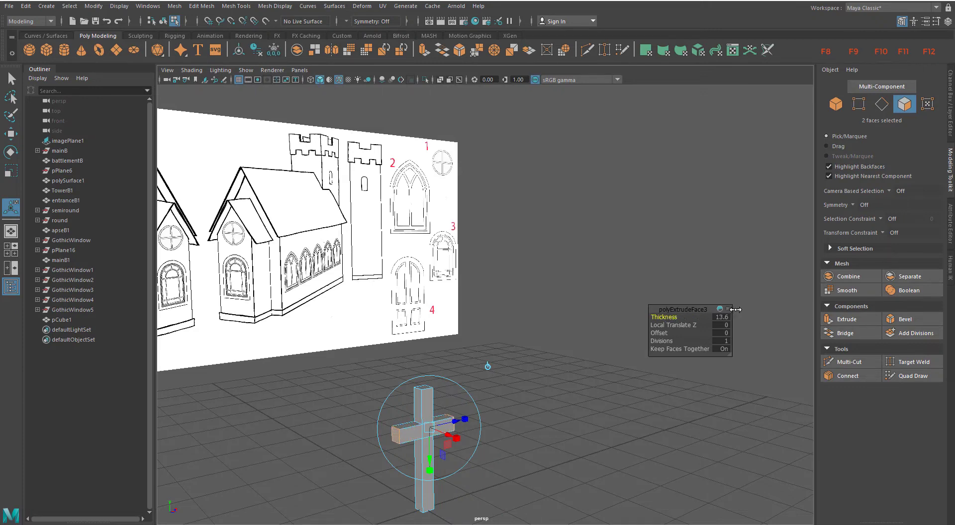
key(q)
click(837, 106)
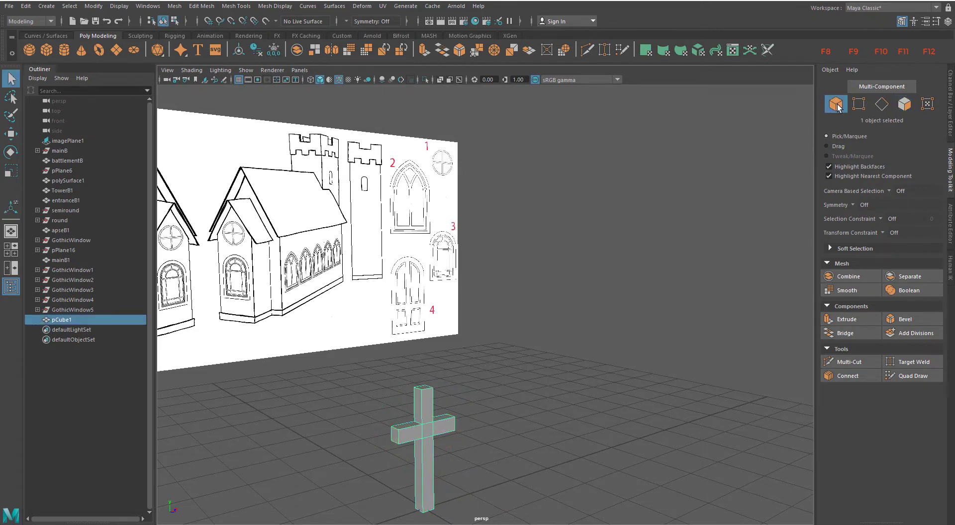
Step: Move the cross along Z away from the grid's centre and deselect it
alt+drag(487, 428, 463, 429)
alt+middle_drag(462, 428, 447, 407)
scroll(447, 407, down, 4)
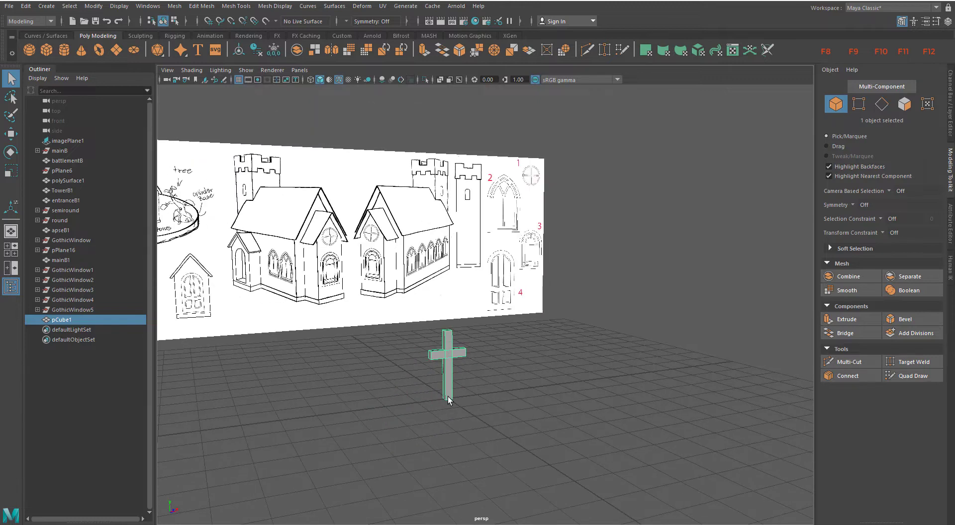
key(w)
drag(459, 405, 601, 501)
scroll(598, 495, down, 3)
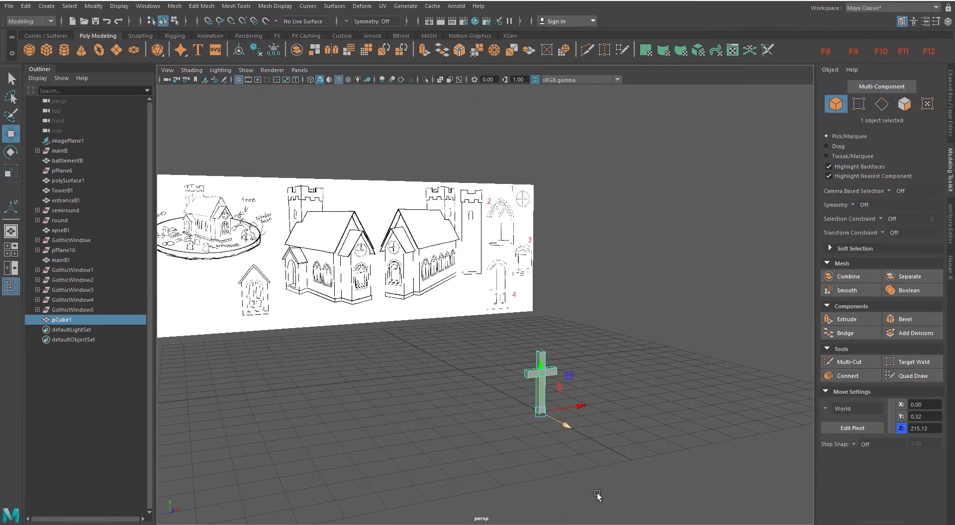
drag(569, 430, 581, 450)
click(526, 428)
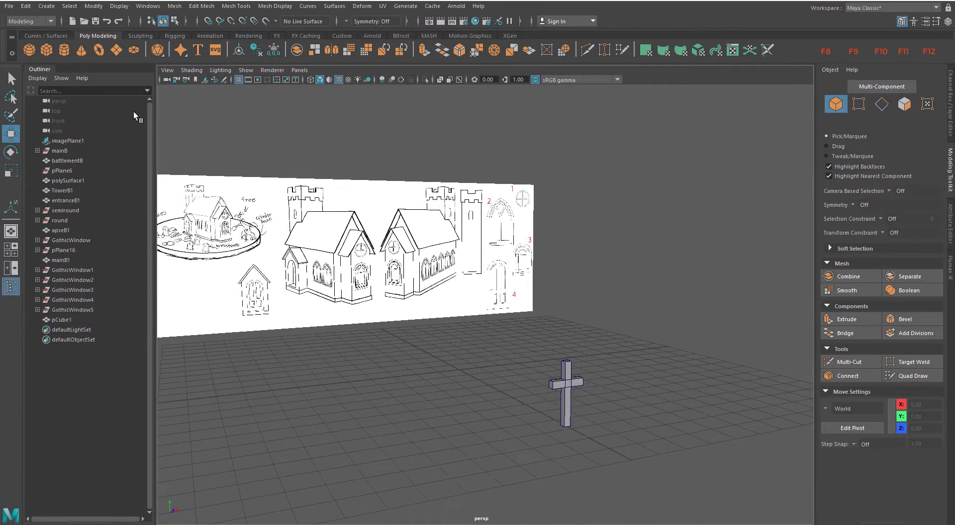
Step: Create a polygon cylinder, rotate it 90 degrees in X and flatten its Y scale to about 0.42
click(64, 50)
text(e)
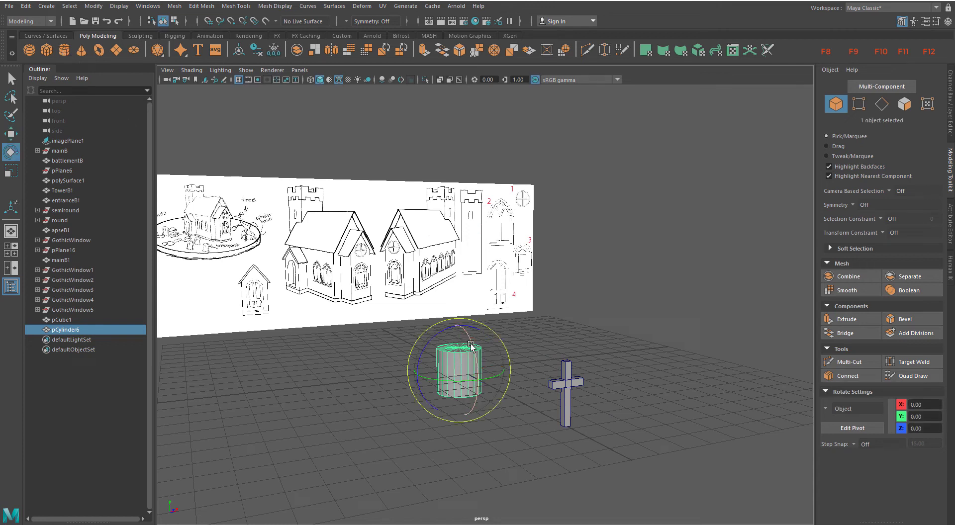
text(90)
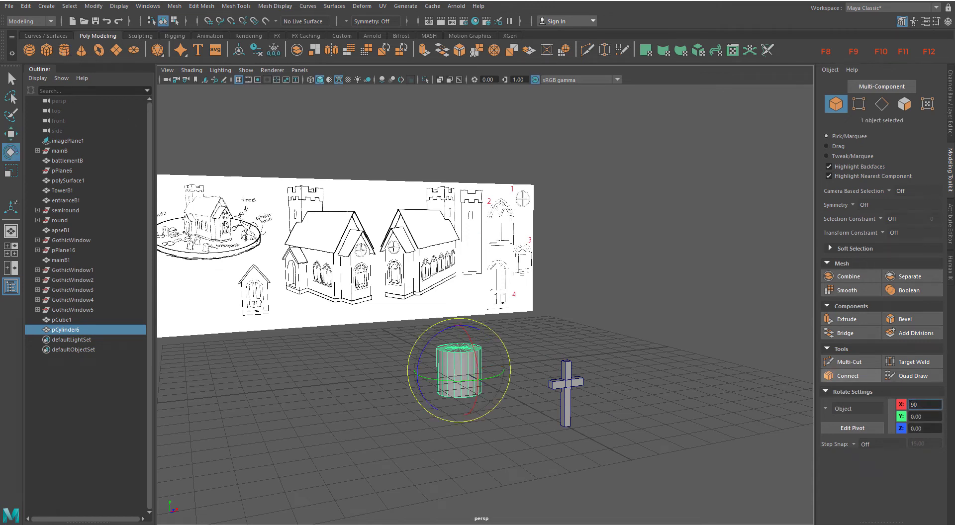
key(Return)
key(r)
drag(480, 381, 456, 369)
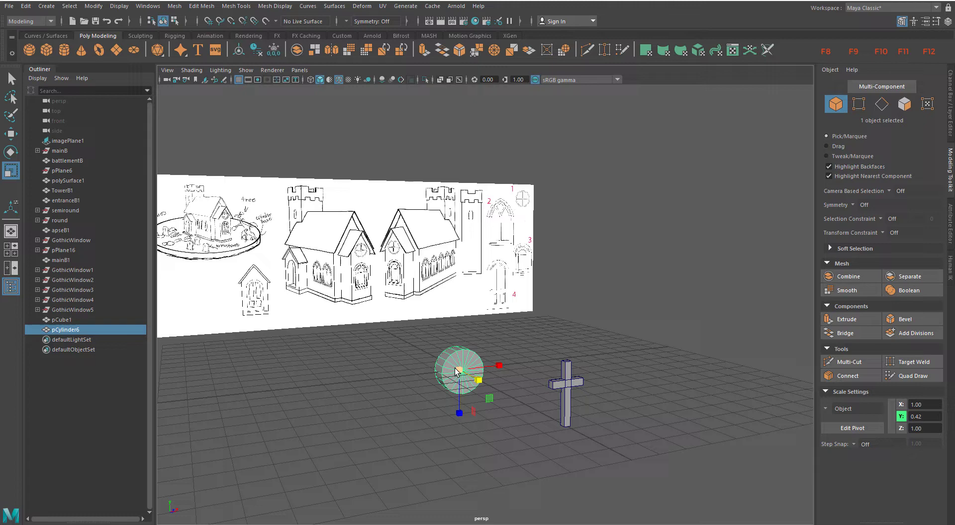
Step: Delete the lower half of the cylinder's faces from the front view and return to object selection
key(space)
key(space)
alt+middle_drag(410, 482, 392, 379)
key(F11)
drag(380, 461, 520, 412)
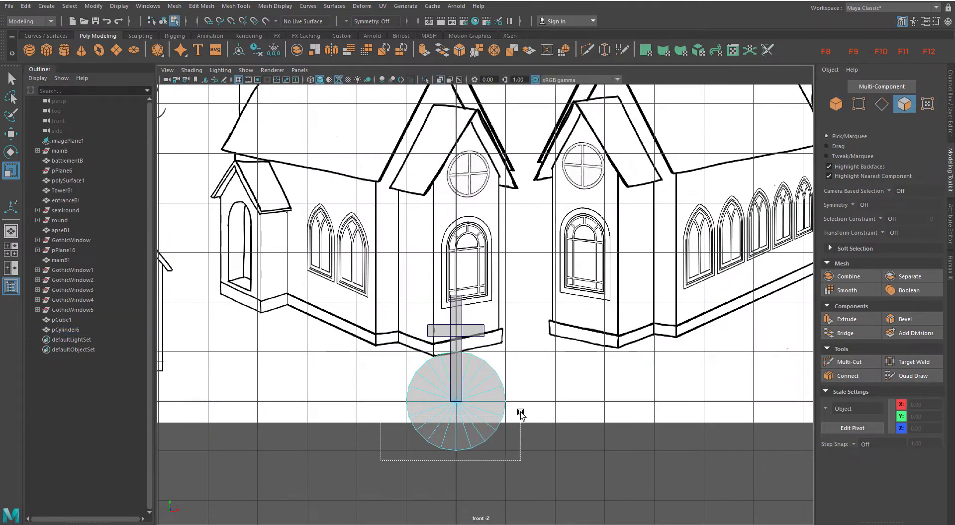
key(Delete)
key(space)
key(space)
key(F8)
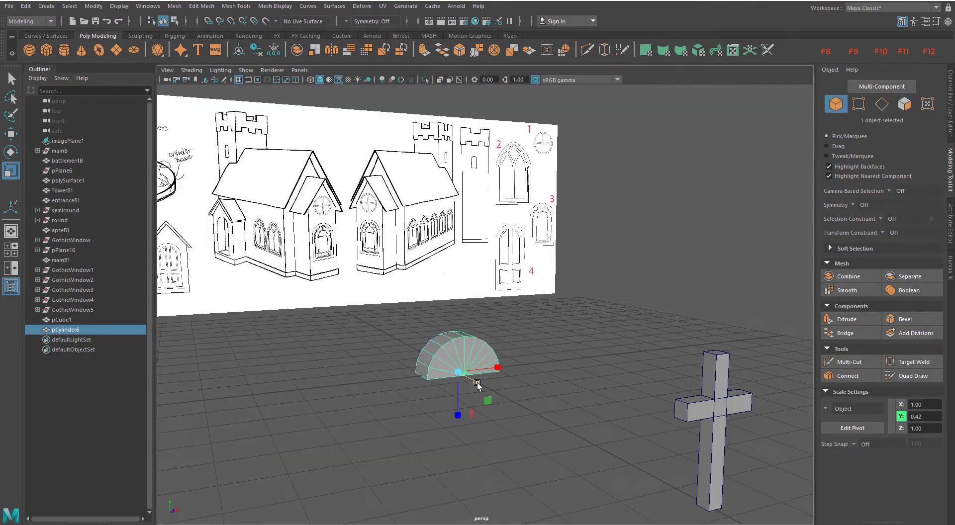
Step: Raise the half-cylinder to about 49.59 in Y and extrude its bottom border edges down to about 12.26 to form a gravestone slab
drag(458, 371, 454, 298)
key(w)
right_click(458, 285)
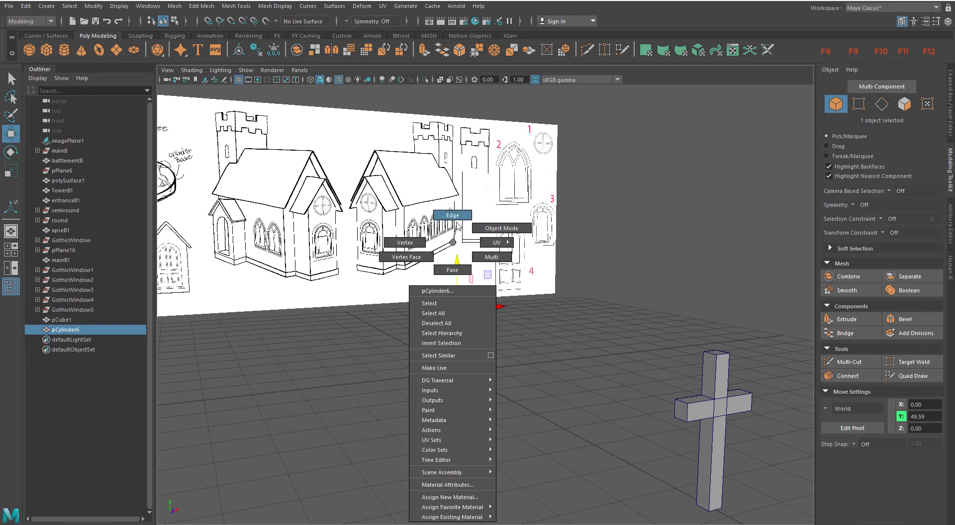
click(453, 215)
scroll(411, 329, up, 5)
key(q)
double_click(411, 326)
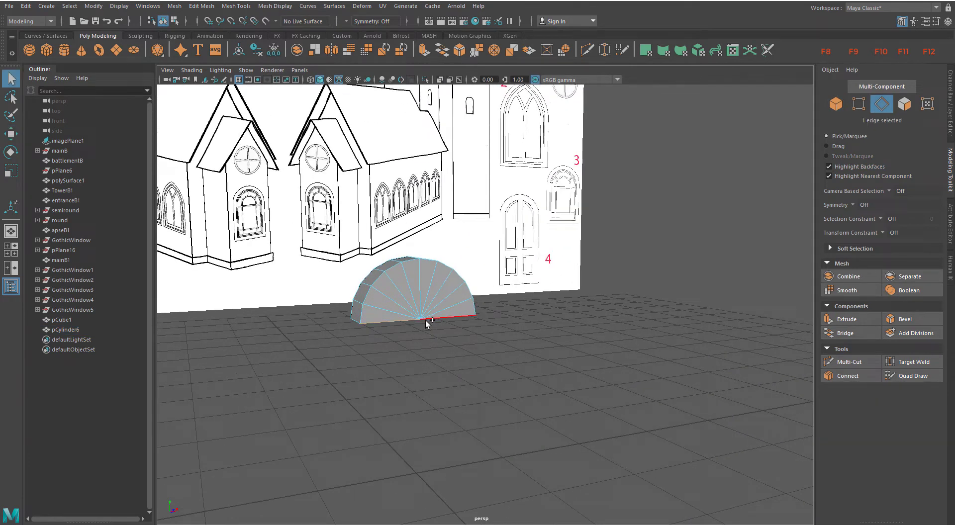
alt+drag(426, 325, 356, 334)
key(w)
drag(411, 286, 406, 405)
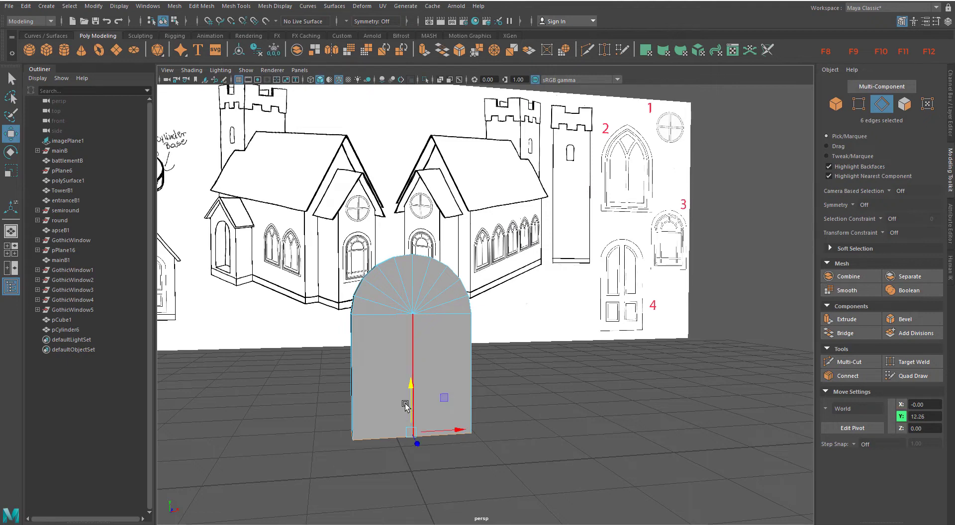
Step: Extrude the gravestone's bottom border edges outward by scaling to form a narrow flange around its foot
key(space)
key(space)
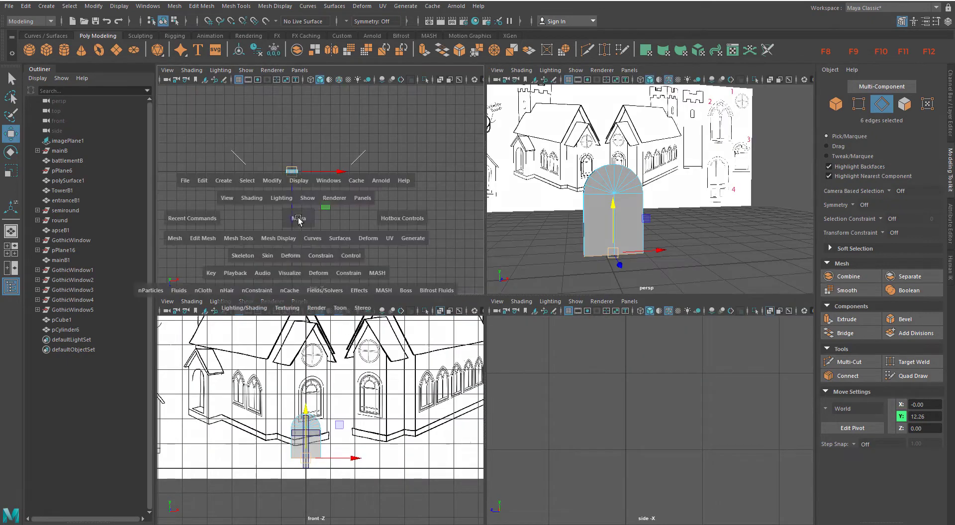
key(r)
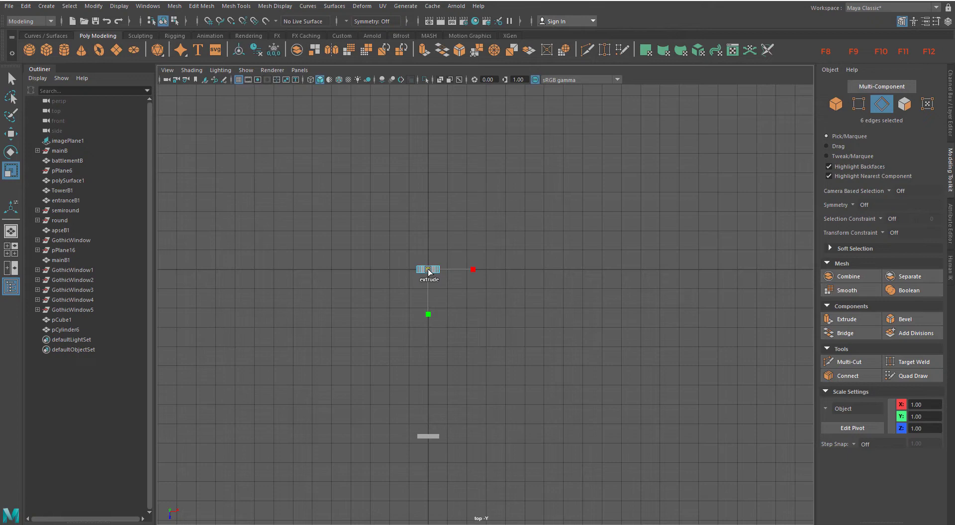
key(space)
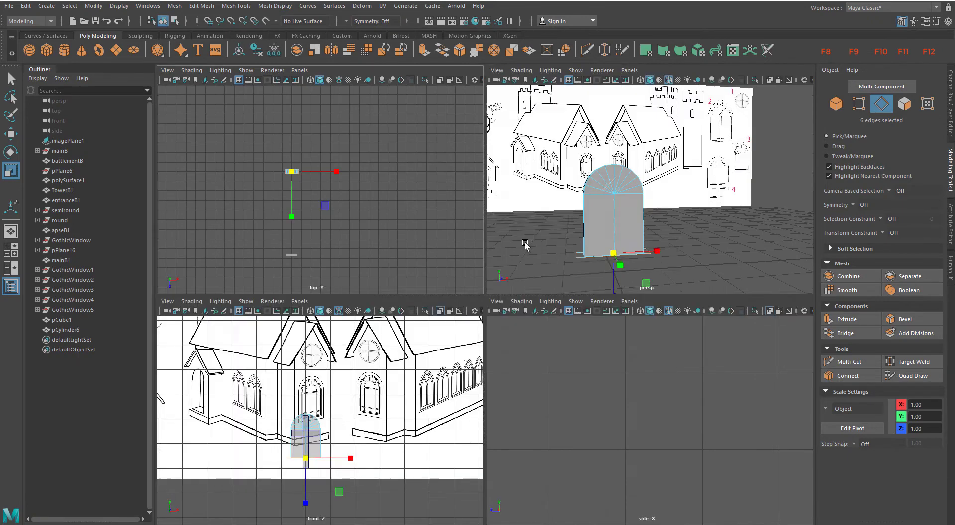
key(space)
Step: Extrude the flange's outer edges slightly downward to give the gravestone a plinth
alt+drag(533, 362, 492, 459)
key(w)
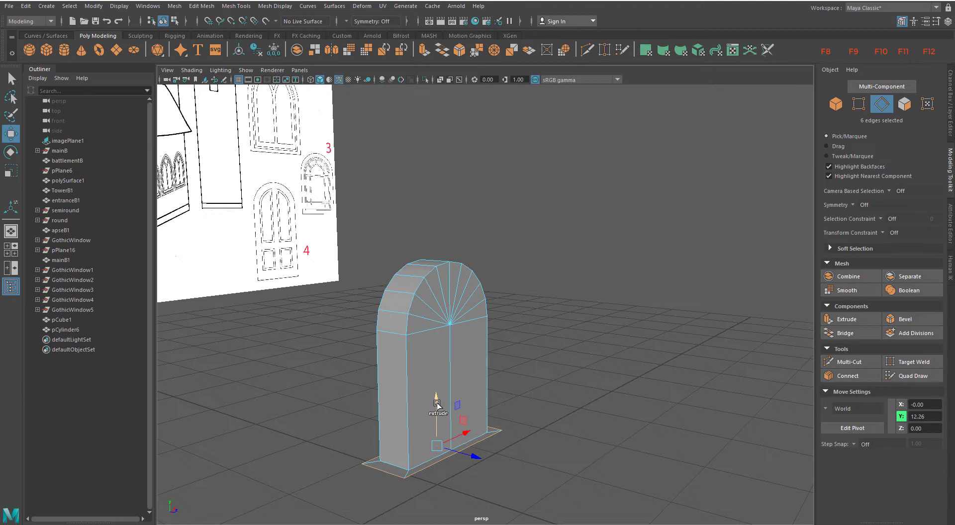
shift+drag(436, 401, 437, 416)
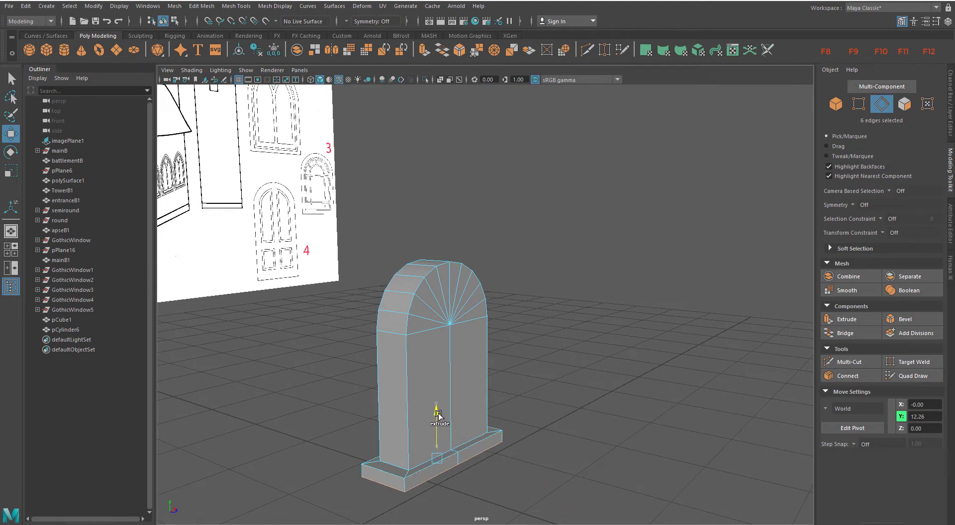
Step: Bridge the opposite bottom edges of the plinth to close the gravestone's underside, and return to object selection
alt+drag(476, 449, 472, 388)
key(q)
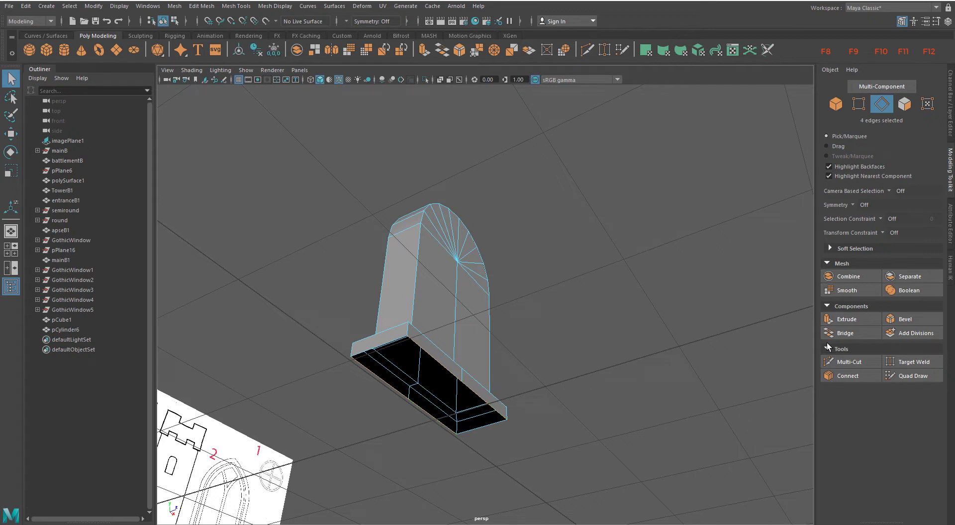
click(844, 334)
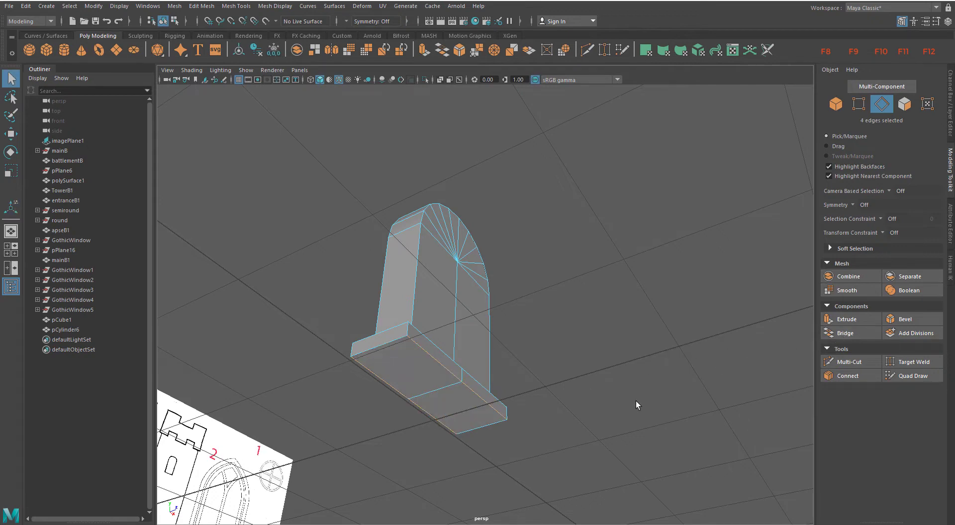
alt+drag(605, 403, 653, 346)
click(836, 103)
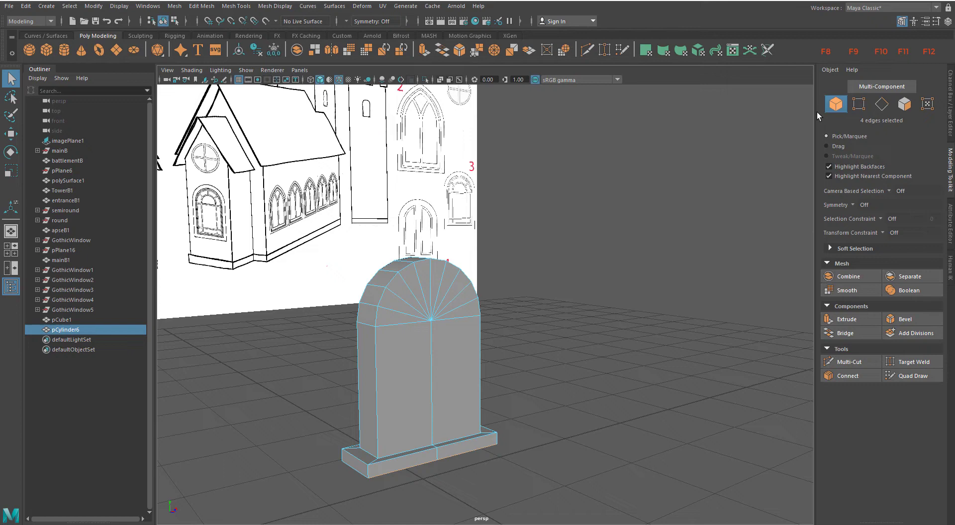
click(549, 347)
Step: Move the gravestone along Z to stand beside the cross and deselect it
scroll(532, 355, down, 8)
click(473, 342)
key(w)
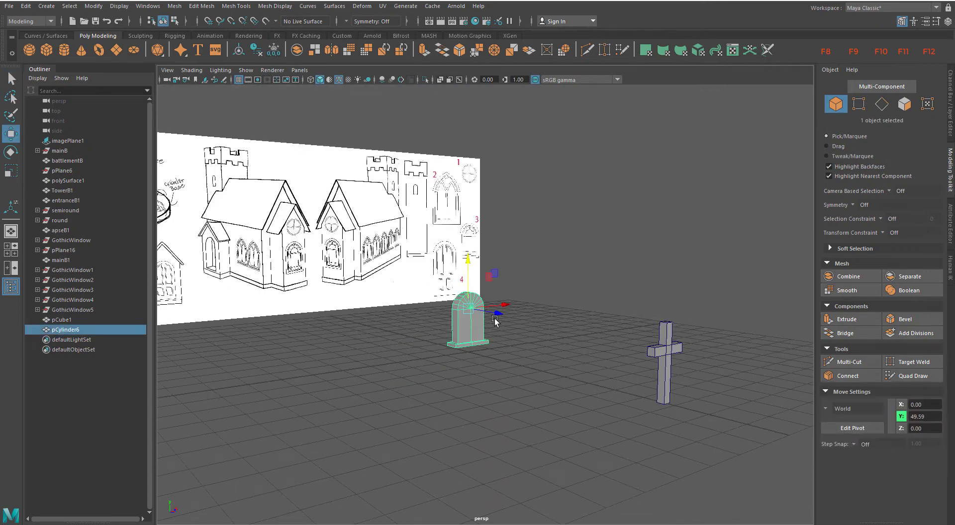
drag(496, 317, 792, 443)
scroll(493, 405, down, 6)
click(493, 405)
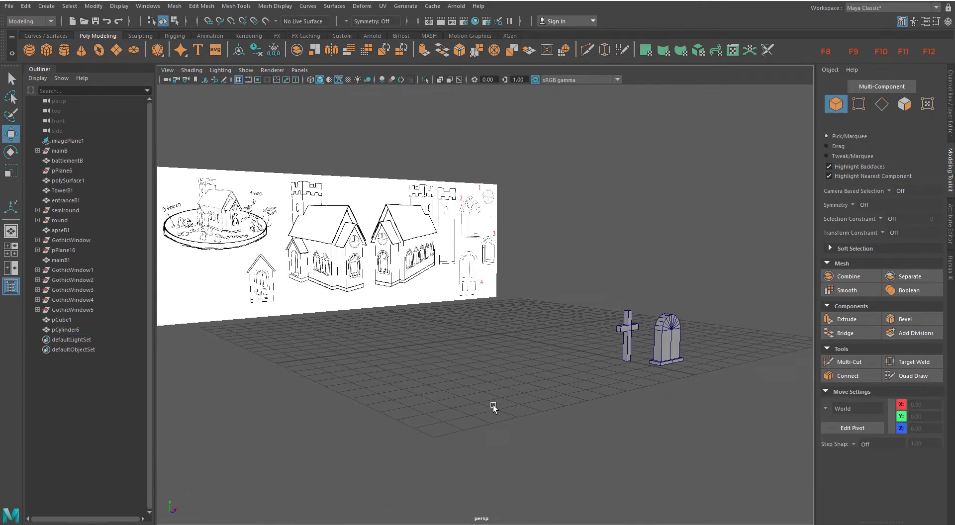
Step: Create another polygon cube at the grid's centre and scale it uniformly to about 2.47
click(46, 50)
key(r)
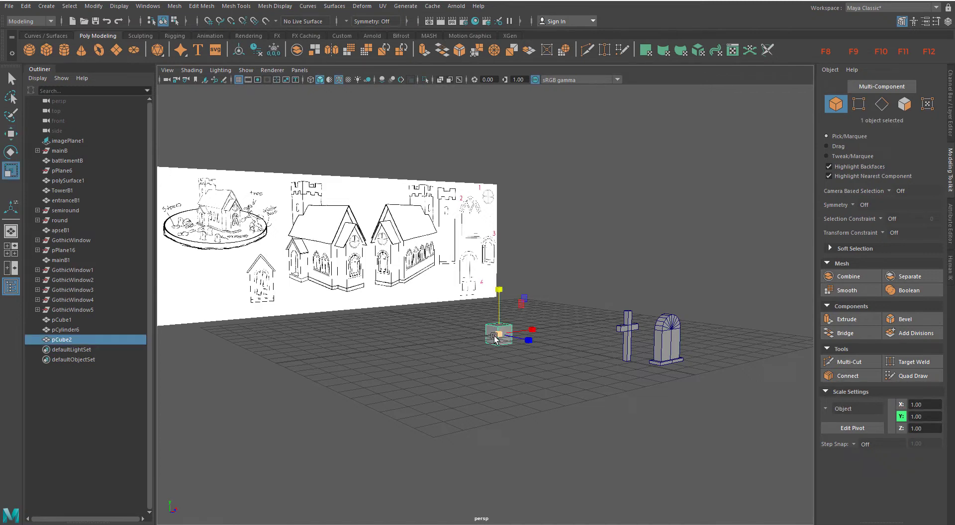
drag(499, 334, 520, 351)
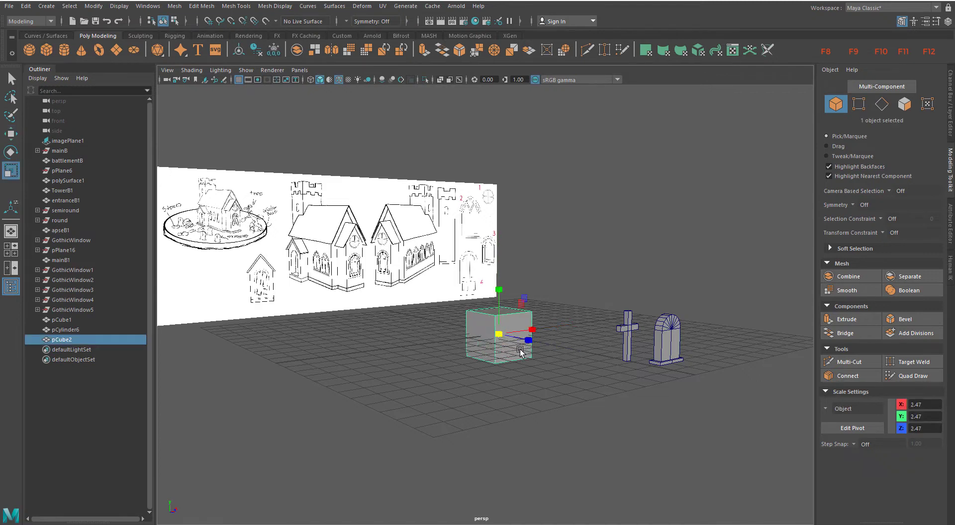
Step: Smooth the new cube into a rounded stone shape and enlarge it uniformly
click(846, 289)
key(q)
right_drag(513, 243, 562, 228)
key(r)
drag(498, 333, 536, 356)
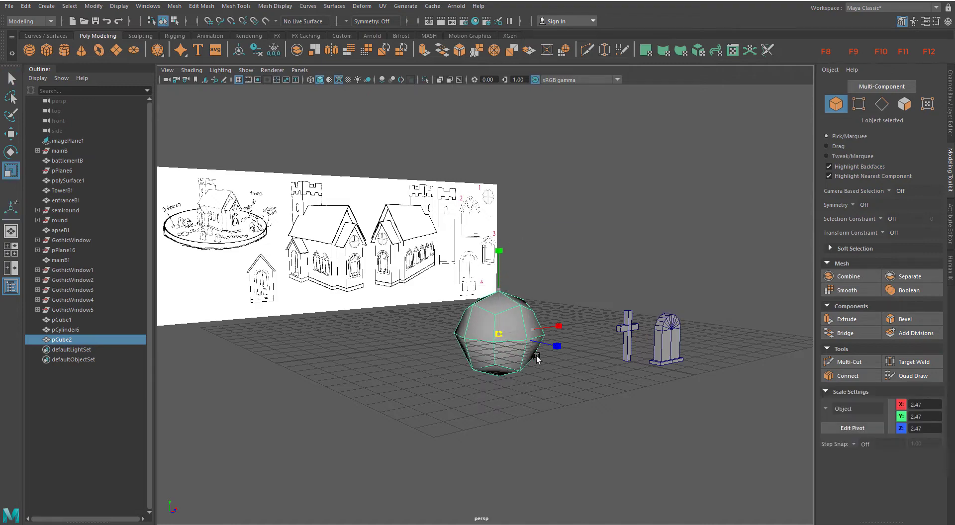
Step: Stretch and flatten the stone into an oval, scaling it to about 4.47 in X, 2.39 in Y and 3.46 in Z
drag(499, 288, 502, 309)
alt+drag(647, 338, 512, 368)
alt+drag(468, 412, 485, 383)
drag(477, 335, 335, 408)
Step: Move the stone away from the grid's centre and raise it, to about X -209.80, Y 25.04, Z 226.90
key(w)
drag(403, 412, 248, 354)
alt+drag(249, 354, 437, 343)
scroll(436, 343, up, 2)
key(r)
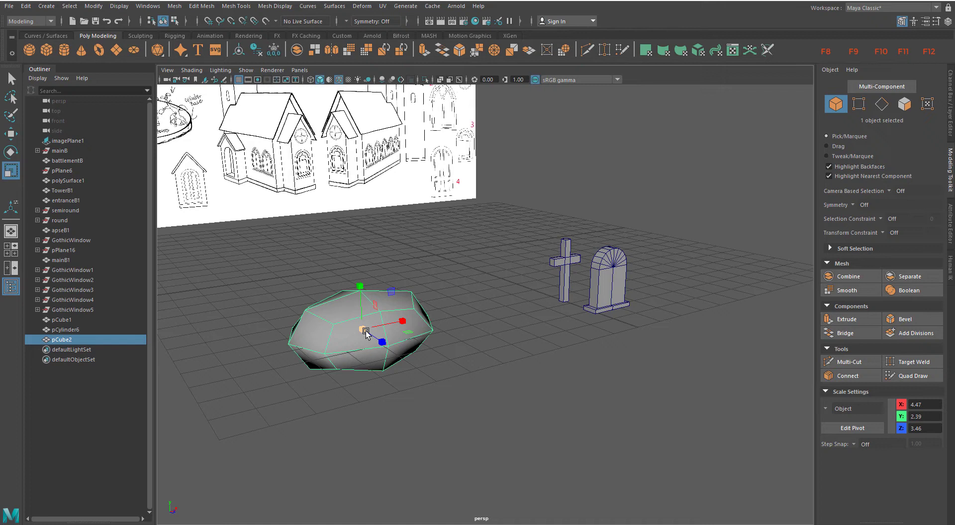
key(w)
drag(366, 332, 363, 285)
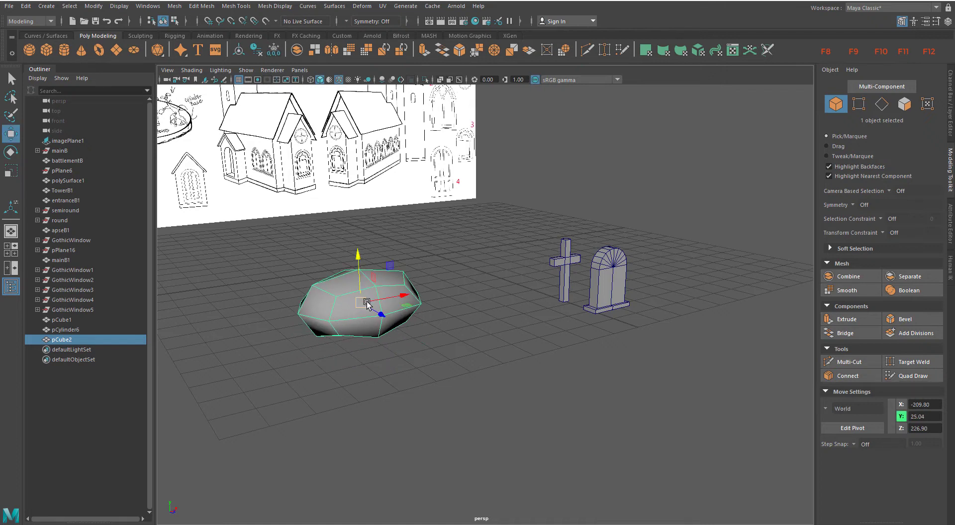
Step: Smooth the oval stone once more to add divisions, and deselect it
click(829, 290)
key(q)
click(409, 320)
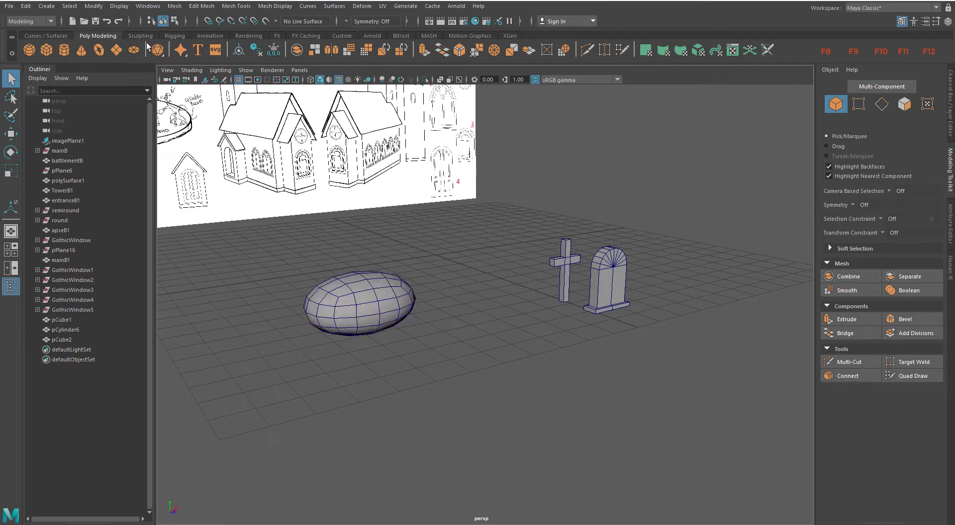
Step: Select the stone for sculpting and work its surface with the Pinch brush at size 2.030 and strength about 22
click(140, 36)
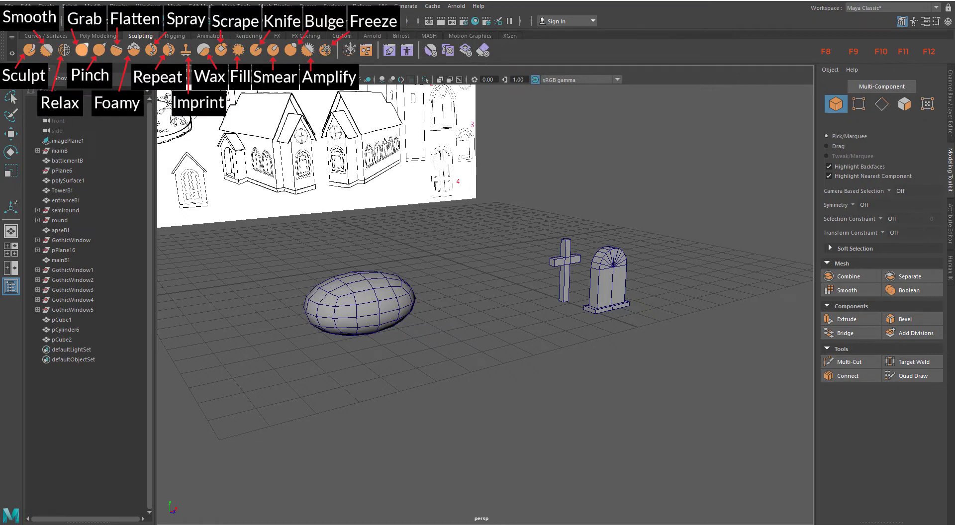
click(81, 49)
click(362, 289)
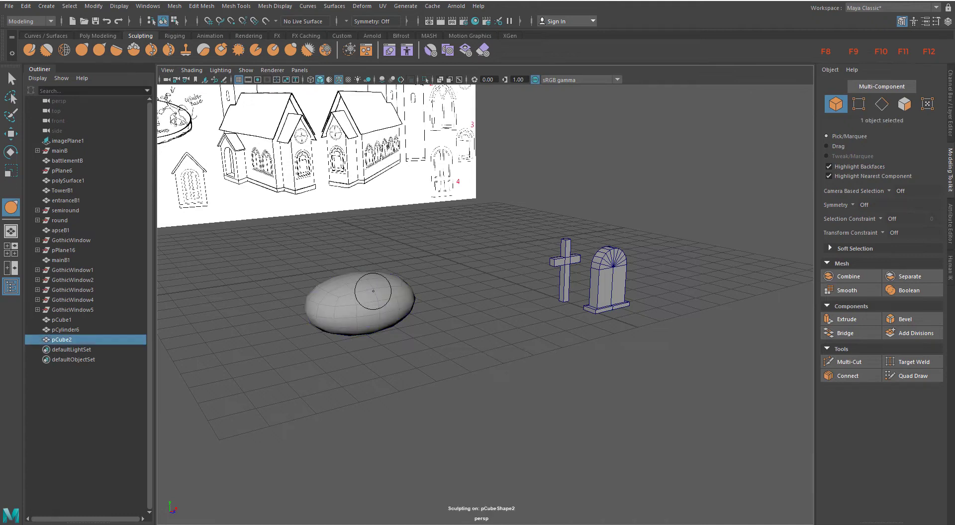
alt+drag(403, 323, 454, 390)
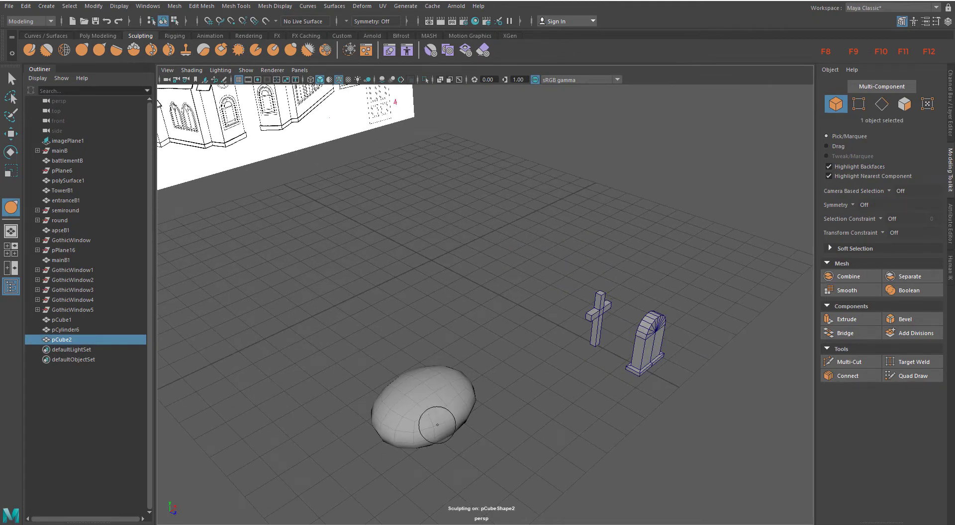
alt+drag(467, 426, 441, 412)
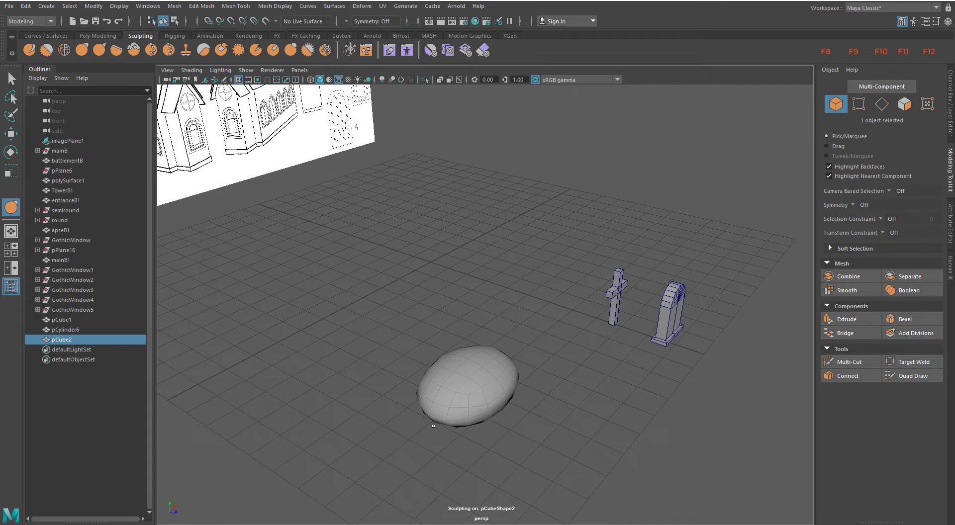
double_click(96, 50)
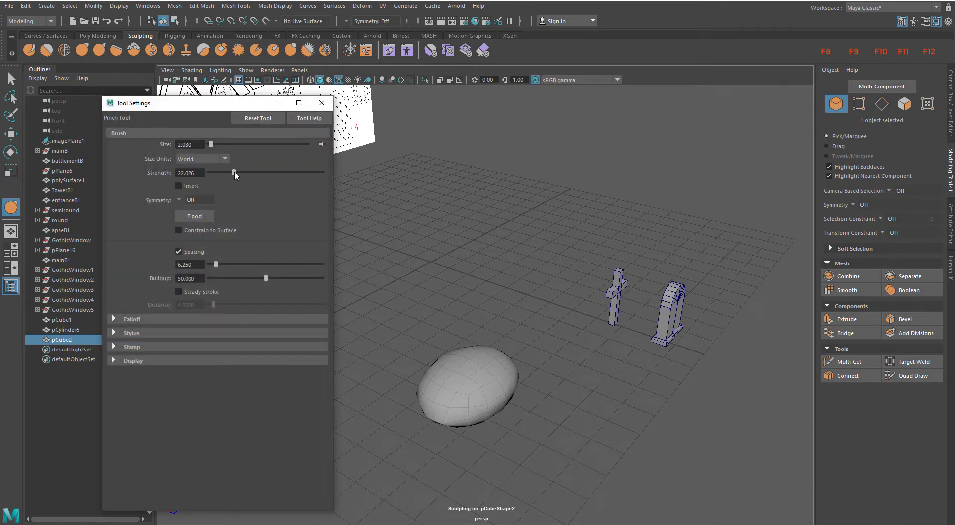
mouse_move(483, 370)
mouse_down()
mouse_move(513, 385)
mouse_move(545, 454)
mouse_up()
Step: Pull the stone into an irregular shape with the Grab brush at size 2.030 and strength 11.454, and leave sculpting
click(82, 47)
alt+middle_drag(545, 453, 450, 378)
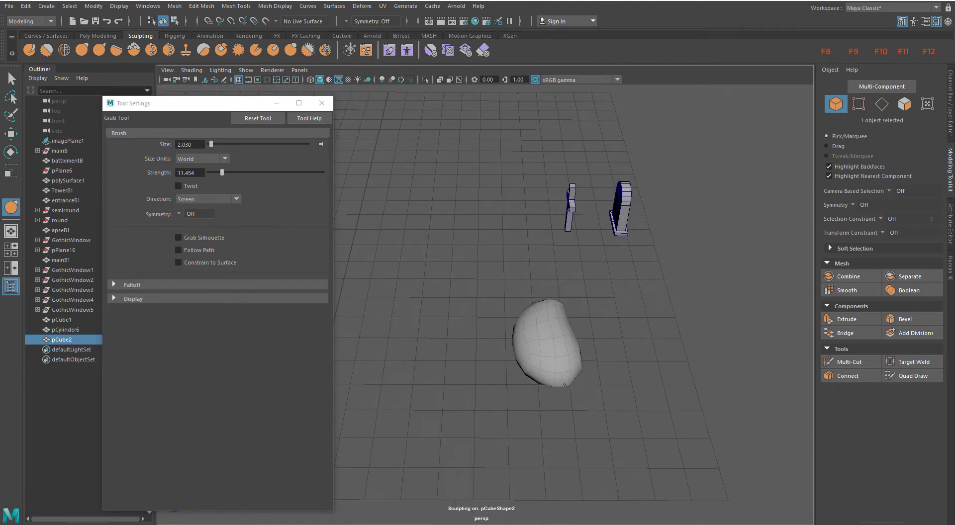
mouse_move(536, 380)
mouse_down()
mouse_move(476, 376)
mouse_move(452, 248)
mouse_move(382, 393)
mouse_move(522, 277)
mouse_move(505, 316)
mouse_move(477, 214)
mouse_move(432, 222)
mouse_move(469, 240)
mouse_move(460, 271)
mouse_move(494, 289)
mouse_up()
click(322, 103)
key(q)
Step: Duplicate the sculpted stone and move the copy forward along Z to about 378.85
alt+drag(397, 253, 569, 341)
click(460, 253)
key(w)
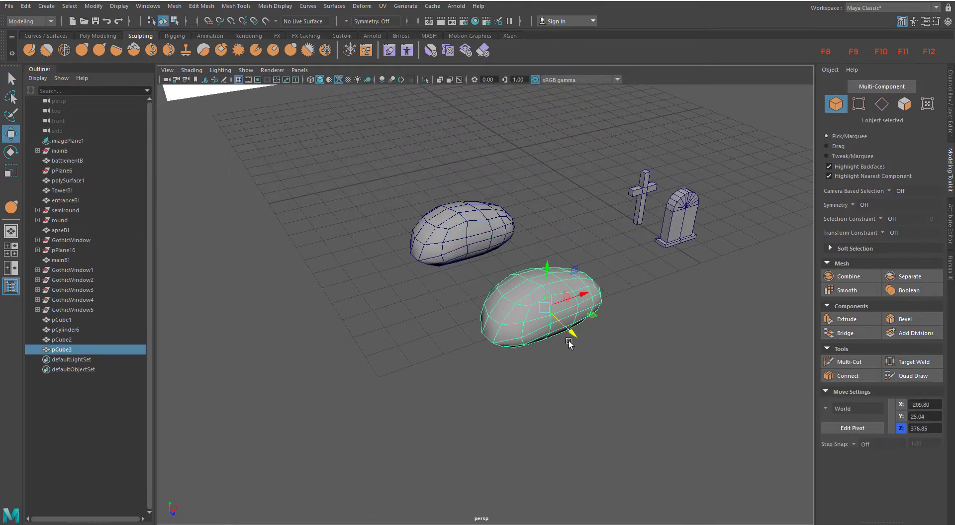
Step: Shrink the stone copy and stretch it along Z, to a scale of about 3.13, 1.67 and 4.15
key(r)
drag(544, 307, 521, 314)
drag(569, 331, 596, 352)
alt+drag(597, 352, 528, 377)
drag(471, 362, 443, 364)
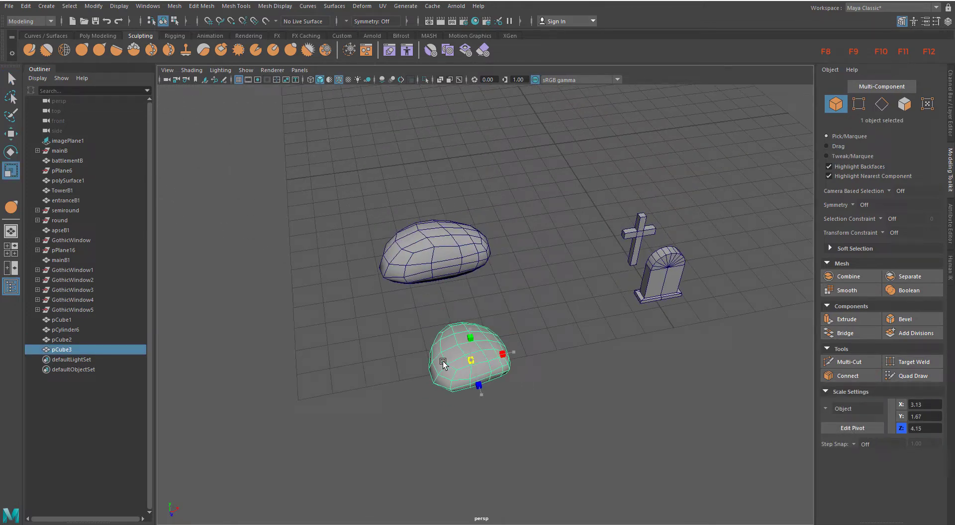
Step: Duplicate the original sculpted stone and move the copy to the other side of the cross and gravestone
mouse_move(403, 408)
alt+mouse_down()
mouse_move(449, 370)
mouse_move(397, 393)
alt+mouse_up()
click(430, 256)
key(w)
key(ctrl+d)
drag(431, 257, 553, 369)
Step: Enlarge the third stone and stretch it along Z, to a scale of about 4.82, 2.58 and 7.39
key(r)
drag(499, 334, 522, 348)
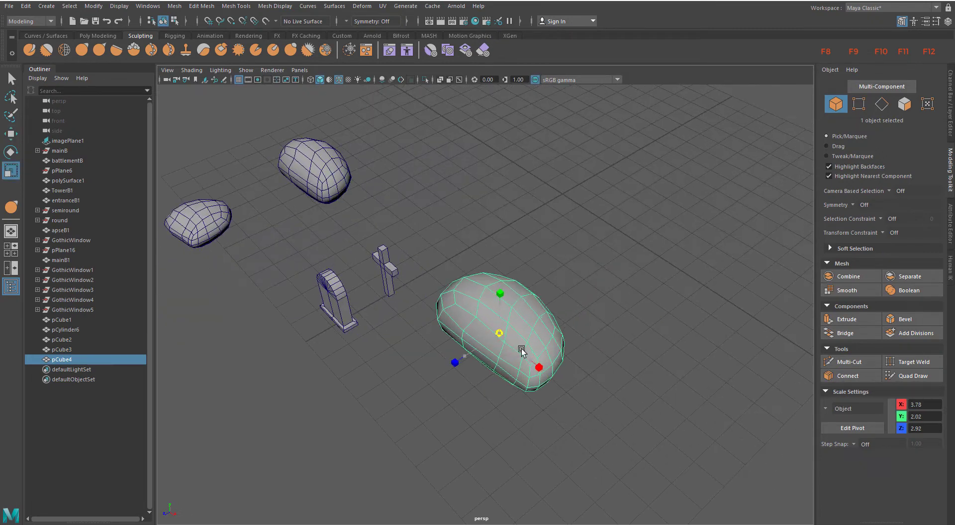
drag(465, 354, 423, 382)
mouse_move(427, 412)
alt+mouse_down()
mouse_move(528, 396)
mouse_move(502, 403)
alt+mouse_up()
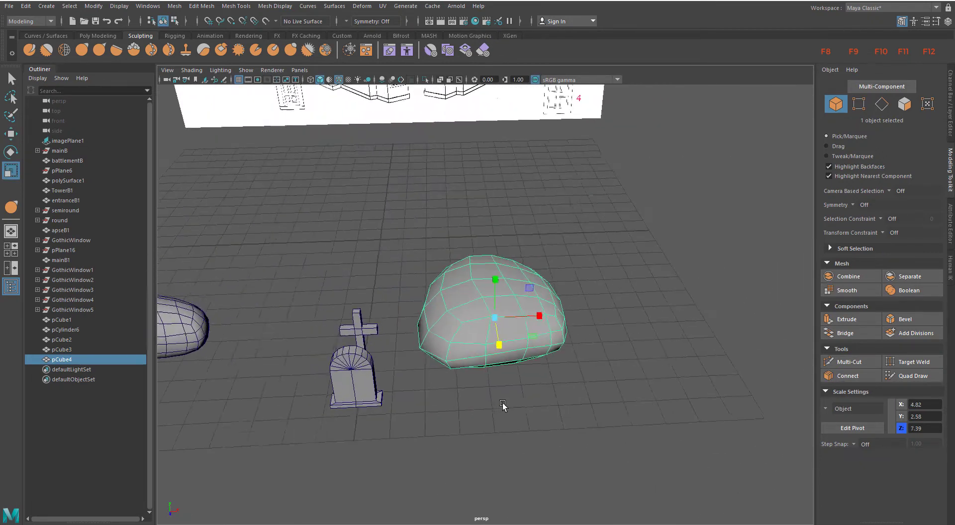
Step: Sculpt the third stone into a lumpier shape with the Grab brush at size 2.030 and strength 11.454
double_click(82, 49)
alt+drag(579, 435, 503, 506)
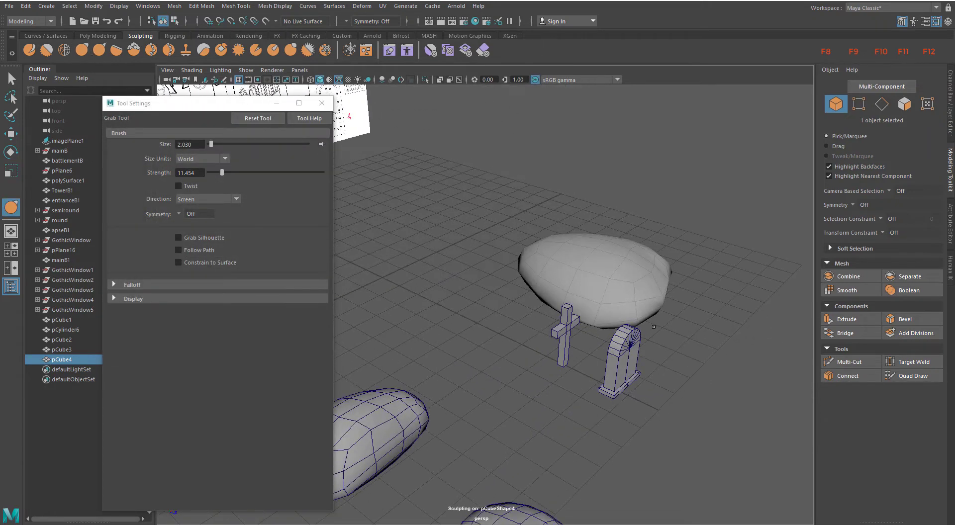
mouse_move(696, 317)
alt+mouse_down()
mouse_move(691, 241)
mouse_move(525, 308)
mouse_move(538, 303)
alt+mouse_up()
mouse_move(566, 299)
alt+mouse_down()
mouse_move(496, 318)
mouse_move(447, 269)
alt+mouse_up()
mouse_move(409, 243)
mouse_down()
mouse_move(472, 238)
mouse_move(599, 303)
mouse_move(625, 294)
mouse_up()
drag(527, 297, 432, 304)
click(321, 104)
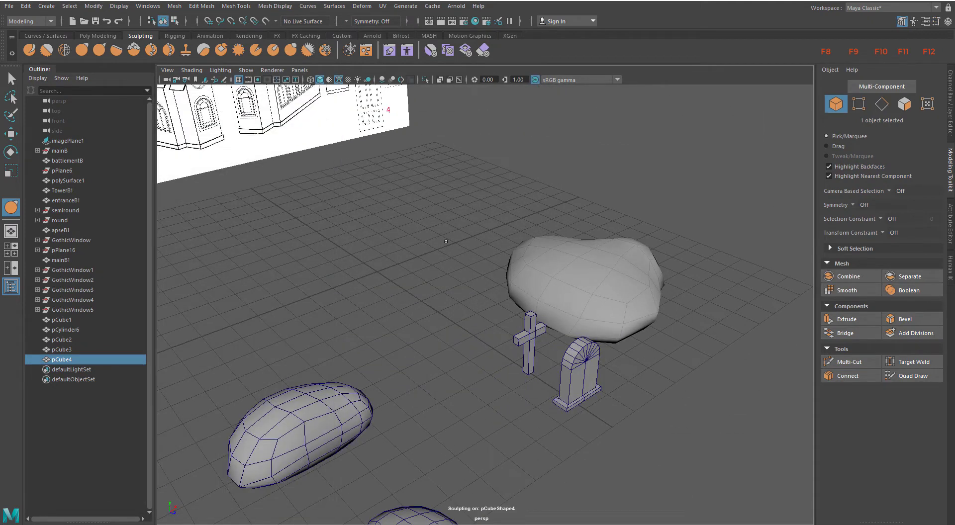
Step: Scale the sculpted third stone down uniformly to match the other props, and deselect it
click(12, 81)
key(r)
drag(588, 291, 531, 321)
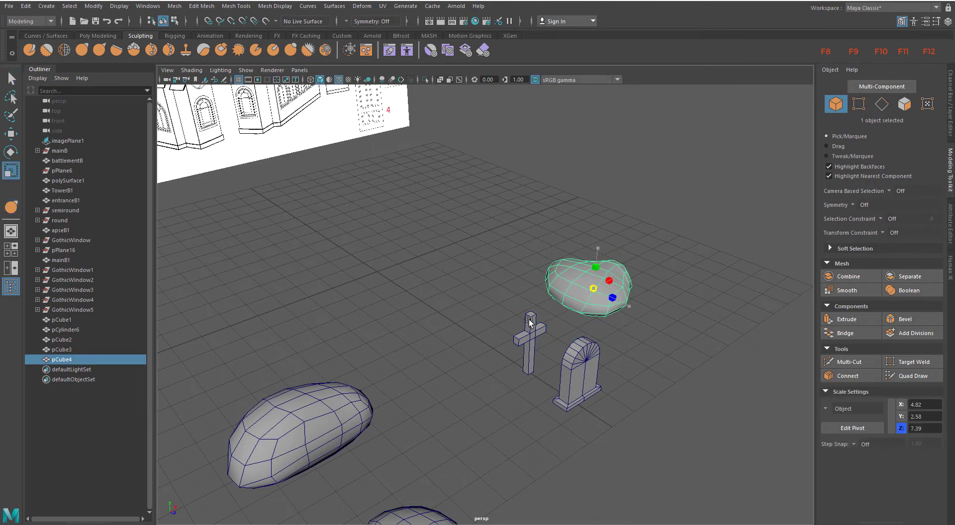
click(472, 390)
scroll(471, 390, down, 3)
alt+drag(471, 393, 366, 311)
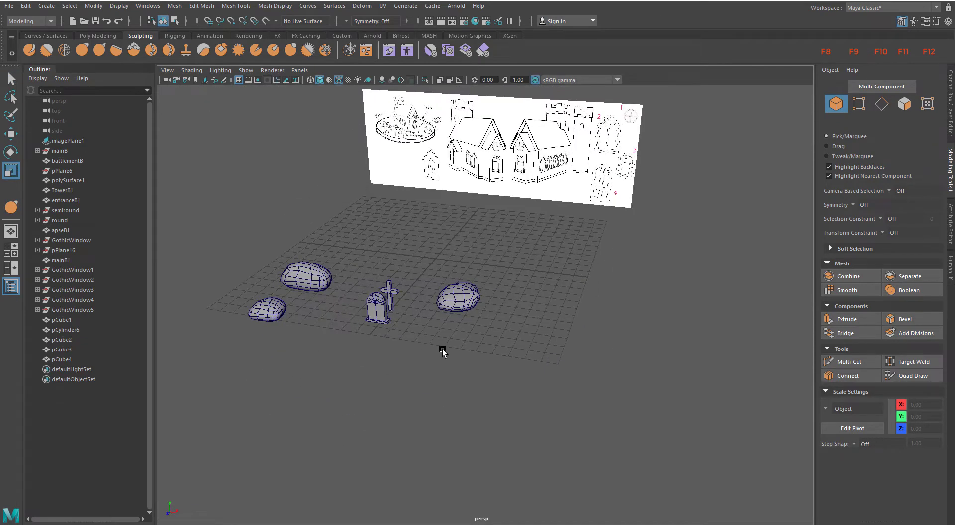
Step: Make all hidden church display layers visible, from doors and windows through the battlement, tower, entrance, apse and main building
click(948, 21)
click(801, 364)
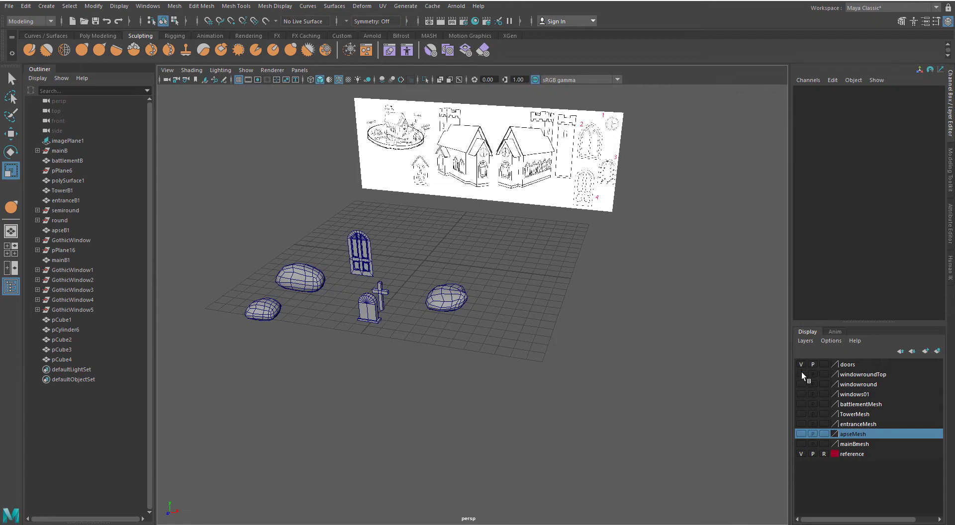
click(801, 373)
click(801, 384)
click(800, 394)
click(801, 403)
click(800, 413)
click(800, 424)
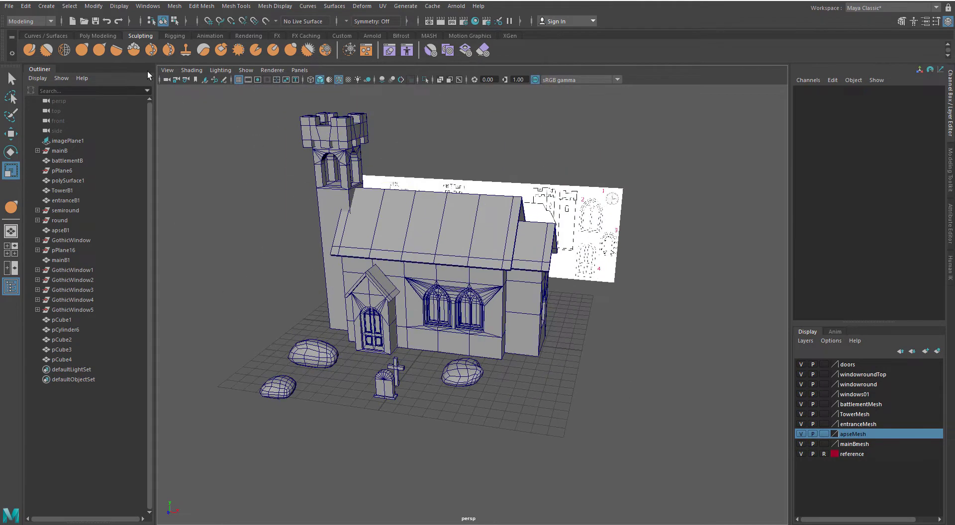
Step: Create a polygon cylinder at the grid's centre and scale it uniformly to about 13.106
click(94, 35)
click(64, 49)
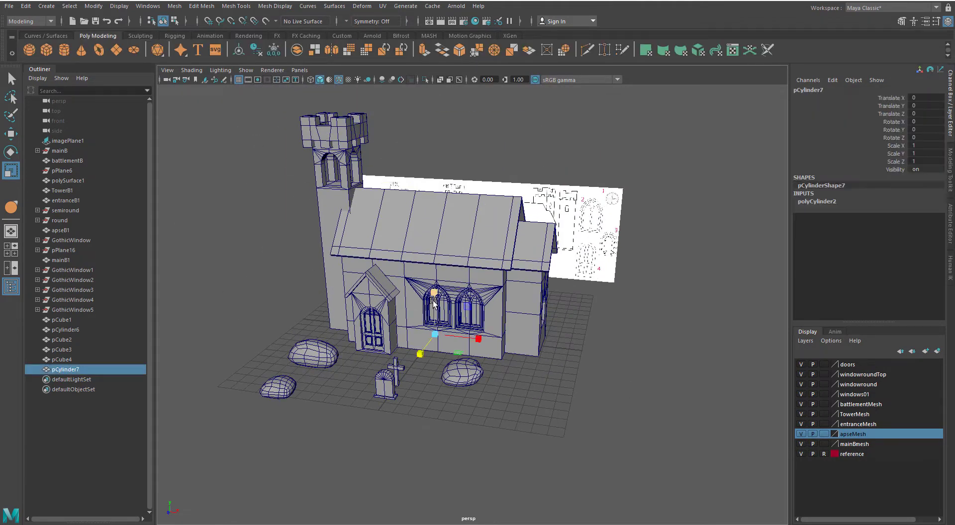
drag(434, 332, 655, 421)
Step: In the top view, turn on X-Ray shading and scale the cylinder uniformly to about 19.338 around the church and stones
key(space)
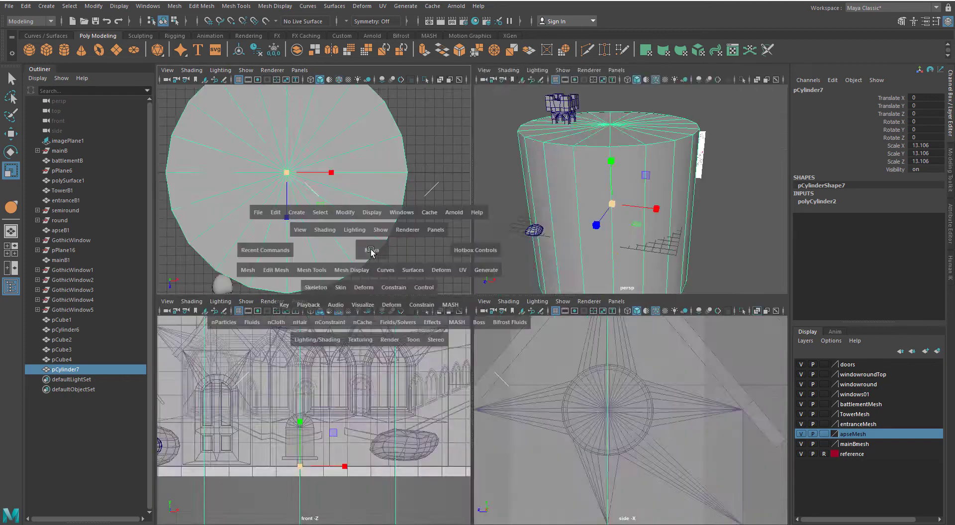
key(space)
alt+right_drag(367, 278, 237, 160)
click(194, 71)
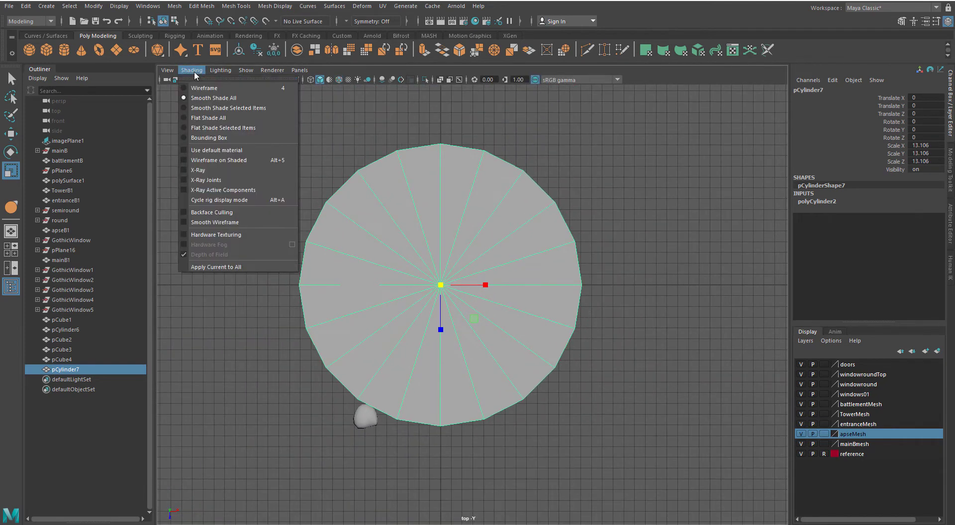
click(183, 170)
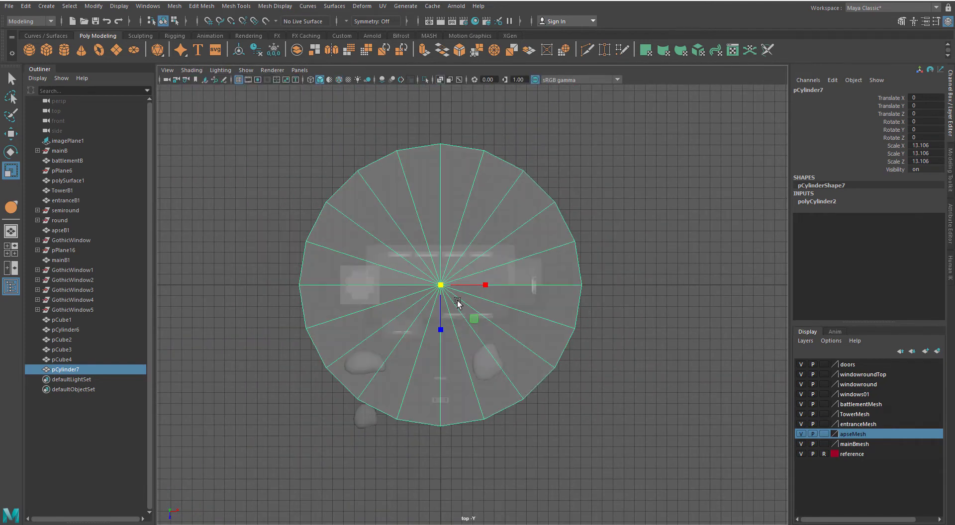
middle_drag(457, 301, 557, 339)
Step: In the front view, flatten the cylinder vertically into a thin ground disc
key(space)
key(space)
scroll(426, 386, down, 6)
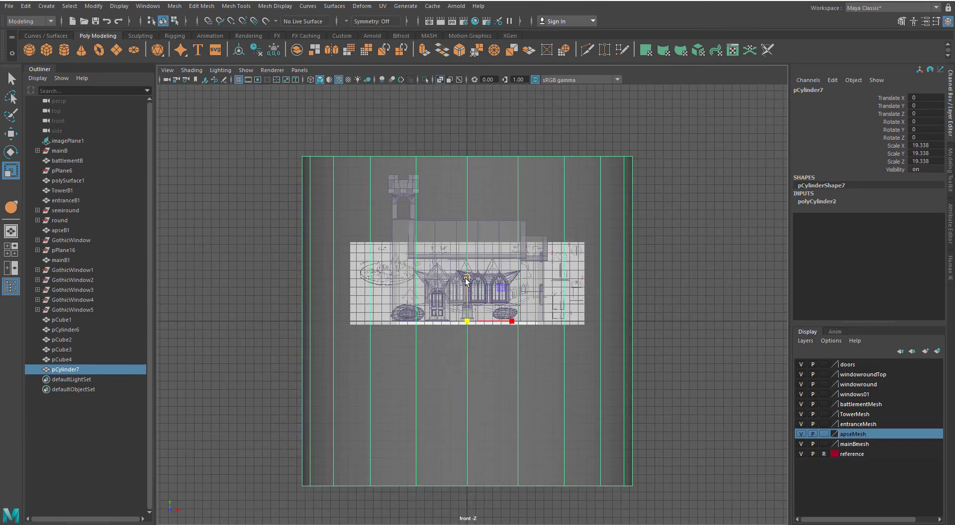
drag(466, 277, 467, 322)
Step: Thin the ground disc to a Y scale of about 0.165, lower it to about Y -0.143, and deselect it
scroll(469, 333, up, 7)
alt+middle_drag(439, 405, 484, 355)
scroll(484, 355, up, 6)
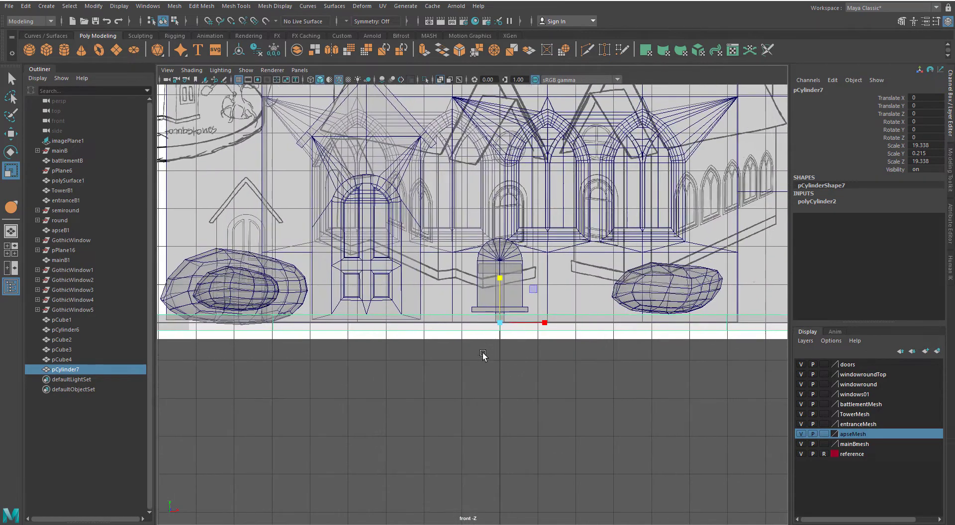
drag(517, 289, 516, 305)
key(w)
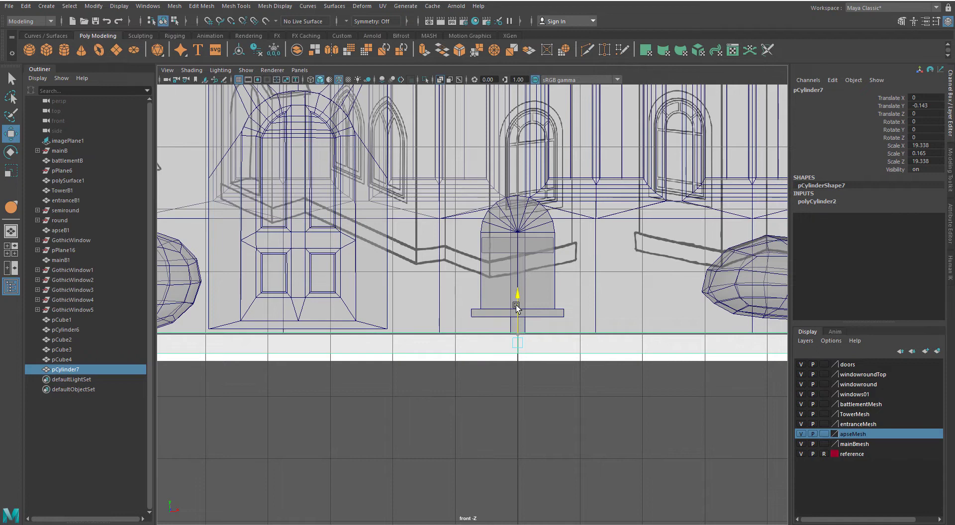
alt+middle_drag(431, 395, 643, 422)
click(599, 405)
Step: Lower the bottom vertices of the church entrance to meet the top of the ground disc
click(587, 348)
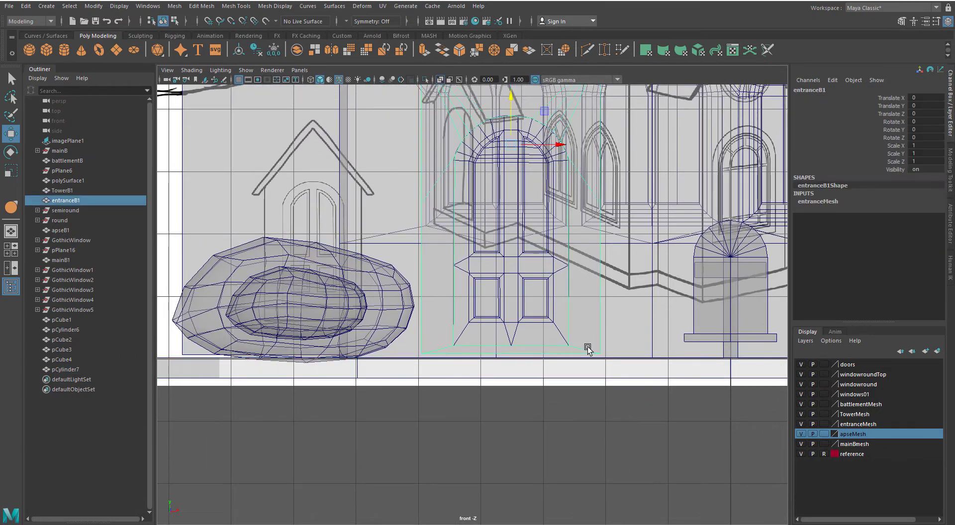
right_drag(552, 278, 545, 245)
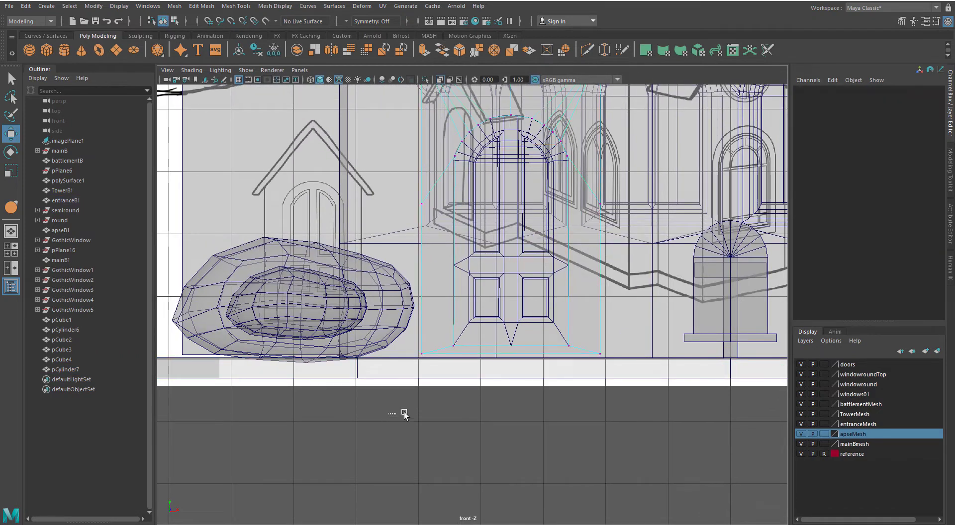
drag(403, 415, 649, 351)
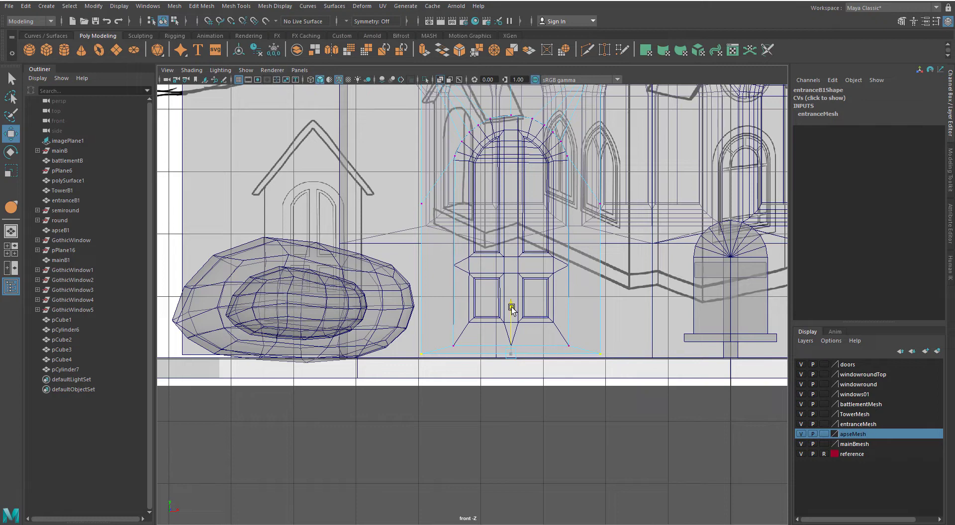
Step: Lower the bottom vertices of the tower to the top of the ground disc, and return to object selection
click(258, 210)
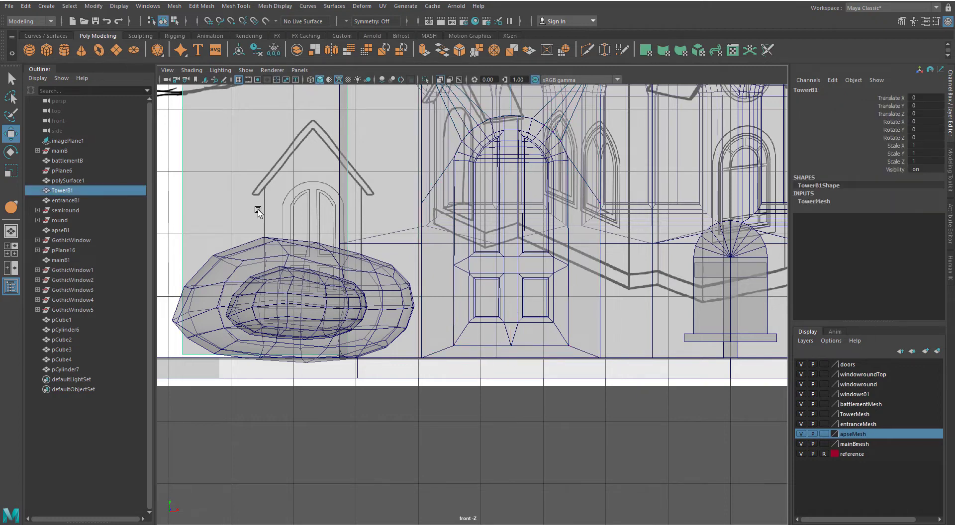
right_drag(257, 210, 223, 210)
drag(173, 272, 360, 402)
drag(265, 308, 265, 312)
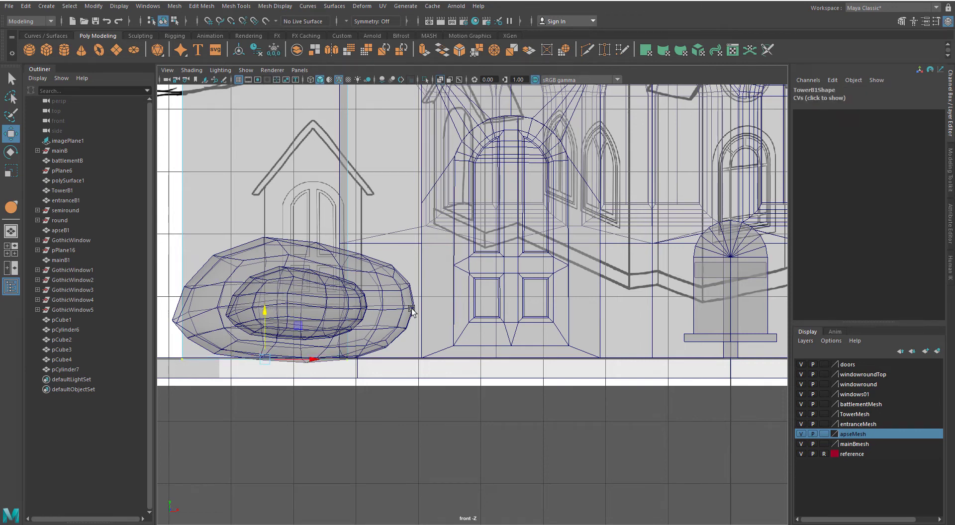
scroll(433, 312, down, 1)
right_drag(343, 229, 371, 219)
click(416, 408)
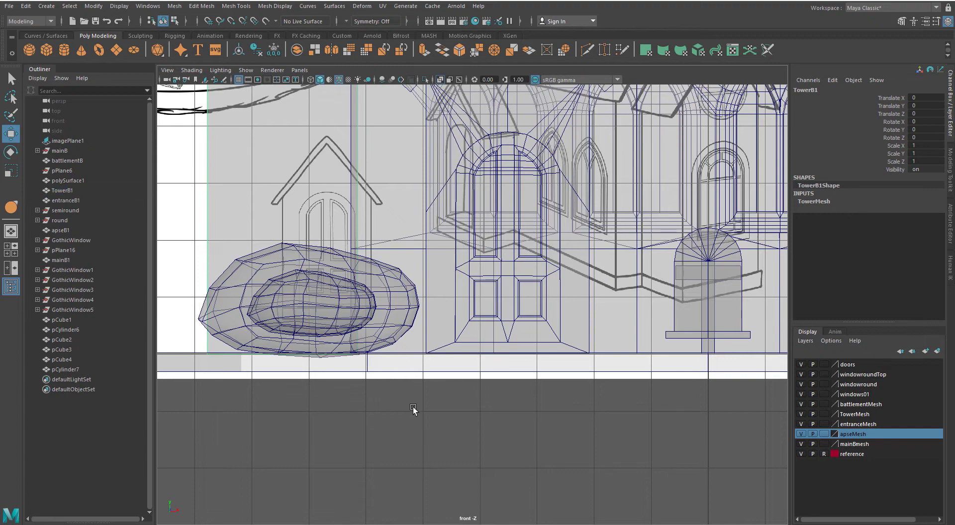
Step: In the perspective view, move the large stone and the small stone along X towards the tower side of the disc
key(space)
key(space)
alt+drag(429, 403, 499, 397)
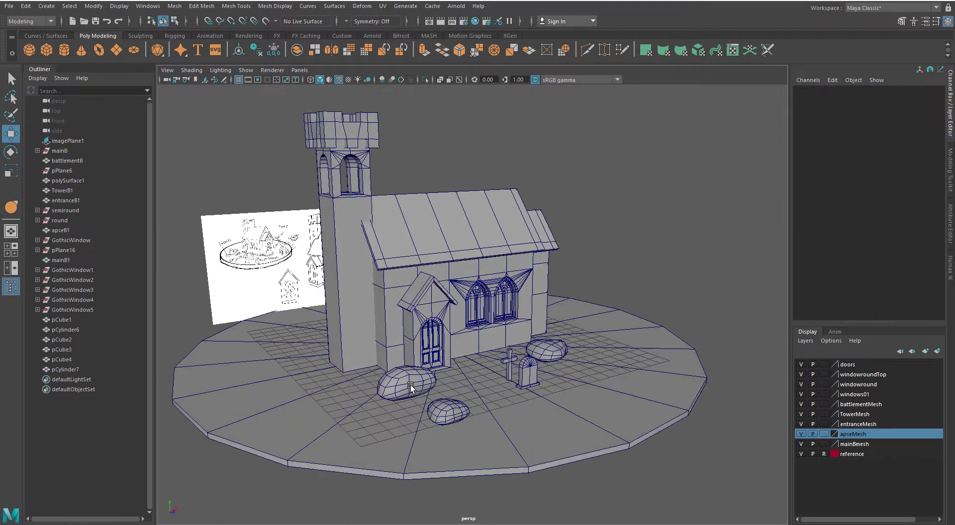
click(411, 389)
drag(431, 376, 360, 396)
click(446, 410)
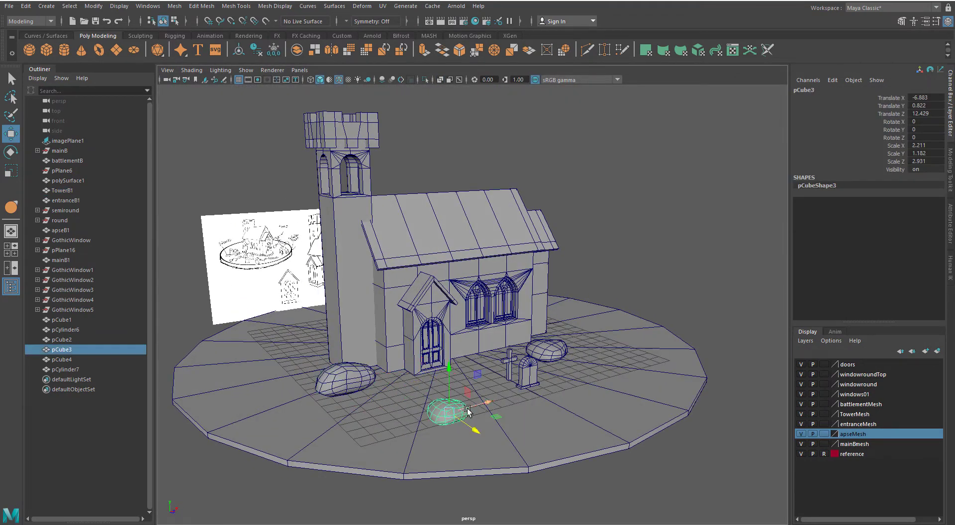
drag(469, 407, 400, 427)
Step: Move the stone beyond the cross farther out towards the opposite edge of the disc
click(546, 344)
alt+drag(546, 344, 634, 376)
alt+drag(589, 393, 446, 413)
Step: Duplicate the small stone, scale the copy to about 1.48, 0.791 and 2.269, and move it in front of the gravestone
key(ctrl+d)
key(r)
key(w)
drag(531, 410, 437, 408)
alt+drag(437, 408, 432, 408)
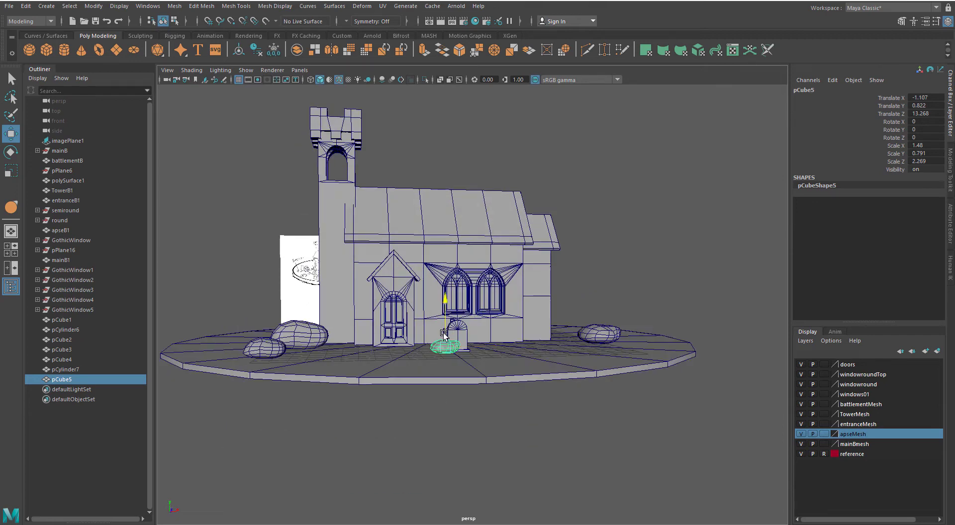
Step: Lower the small stone in front of the gravestone to Y 0.224 so it rests on the ground disc
drag(444, 334, 440, 345)
alt+drag(421, 379, 521, 458)
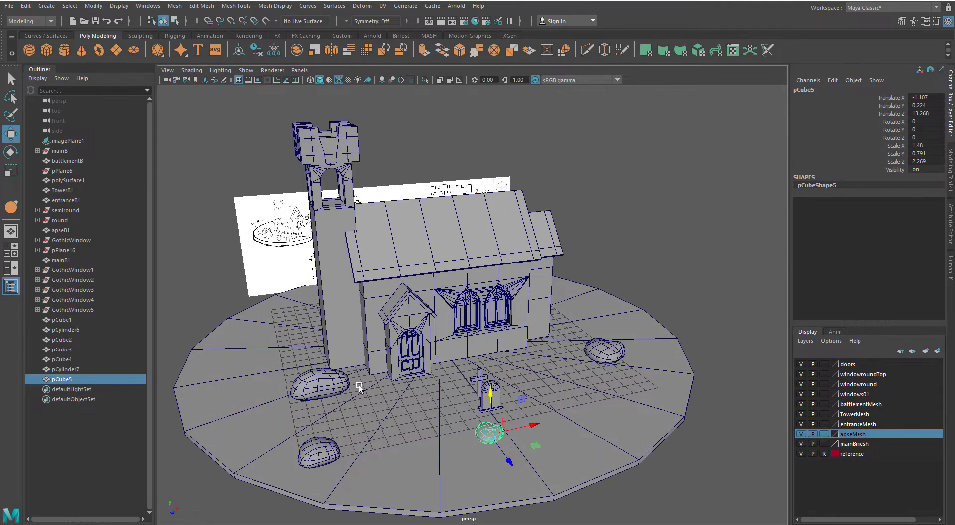
Step: Make two smaller copies of the outer tower-side stone, one scaled to about 1.518, 0.812 and 2.013, and place them on the disc near the entrance
click(323, 447)
key(ctrl+d)
drag(323, 447, 390, 405)
key(r)
key(w)
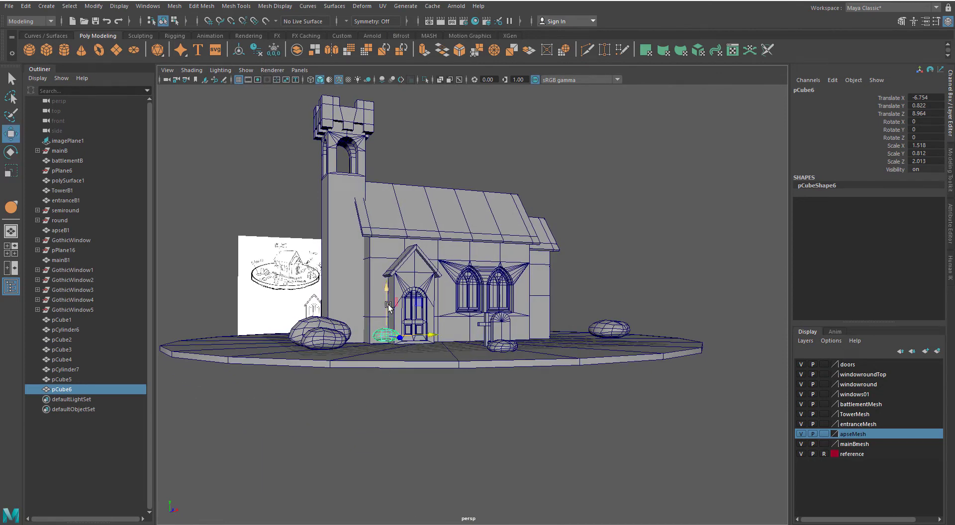
drag(386, 313, 387, 315)
alt+drag(390, 359, 331, 390)
Step: Move the gravestone away from the cross, and place a duplicate beside the large stone near the tower at about X -13.559, Z 6.714
click(437, 478)
click(464, 383)
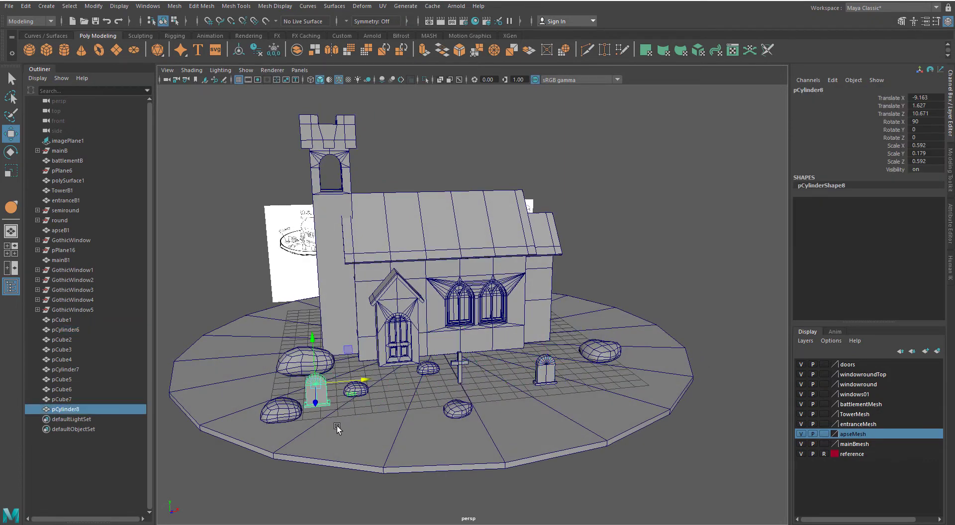
mouse_move(336, 426)
alt+mouse_down()
mouse_move(386, 436)
mouse_move(325, 440)
alt+mouse_up()
drag(318, 481, 301, 450)
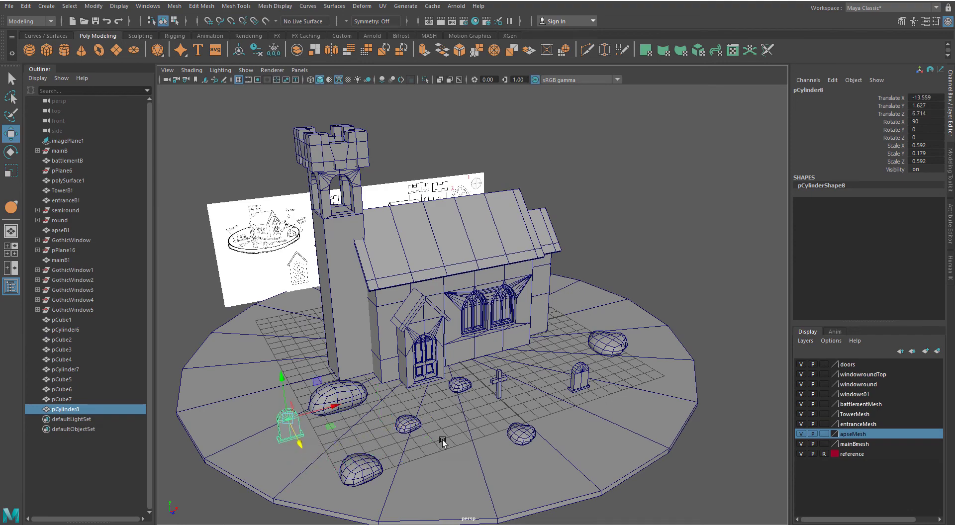
Step: Duplicate the cross and place the copy a short distance in front of the original, towards the disc's edge
alt+drag(443, 441, 465, 403)
click(480, 374)
mouse_move(500, 371)
shift+mouse_down()
mouse_move(544, 354)
mouse_move(553, 411)
shift+mouse_up()
Step: Duplicate the large stone and place the copy on the far side of the tower, at about X -9.823, Z -3.062
alt+drag(498, 395, 578, 402)
click(472, 416)
mouse_move(498, 418)
shift+mouse_down()
mouse_move(386, 396)
mouse_move(446, 417)
shift+mouse_up()
key(r)
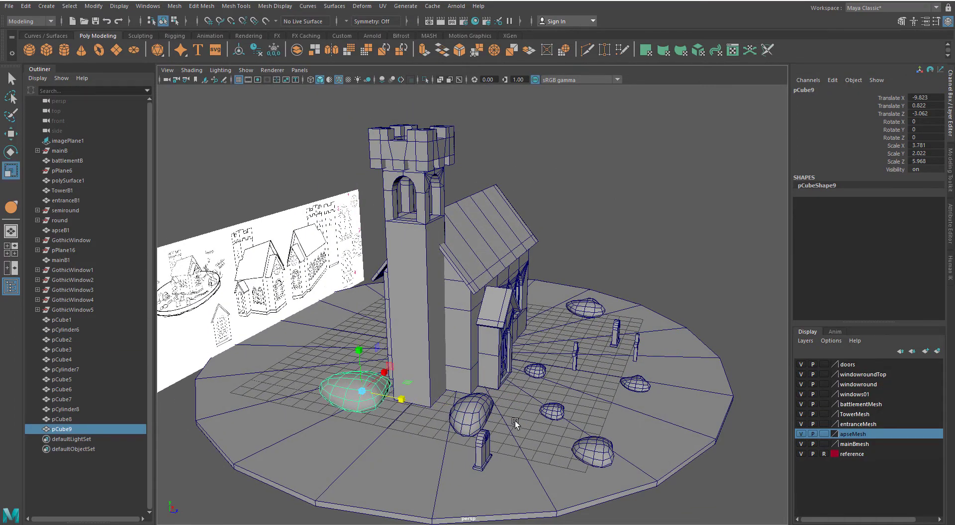
Step: Scale the bottom edge loop of the ground disc slightly outward to give its rim a sloped side
alt+drag(515, 423, 419, 412)
click(377, 465)
click(481, 381)
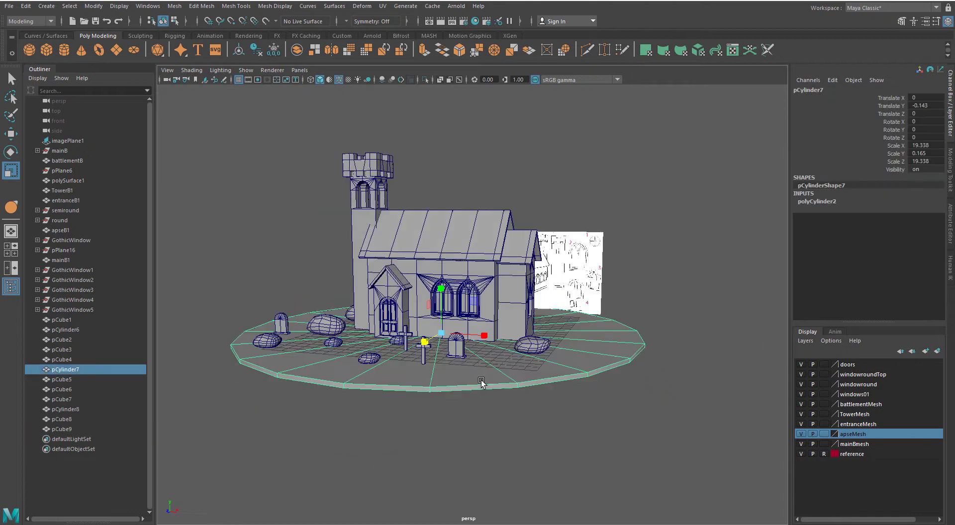
right_click(481, 242)
right_drag(485, 218, 486, 218)
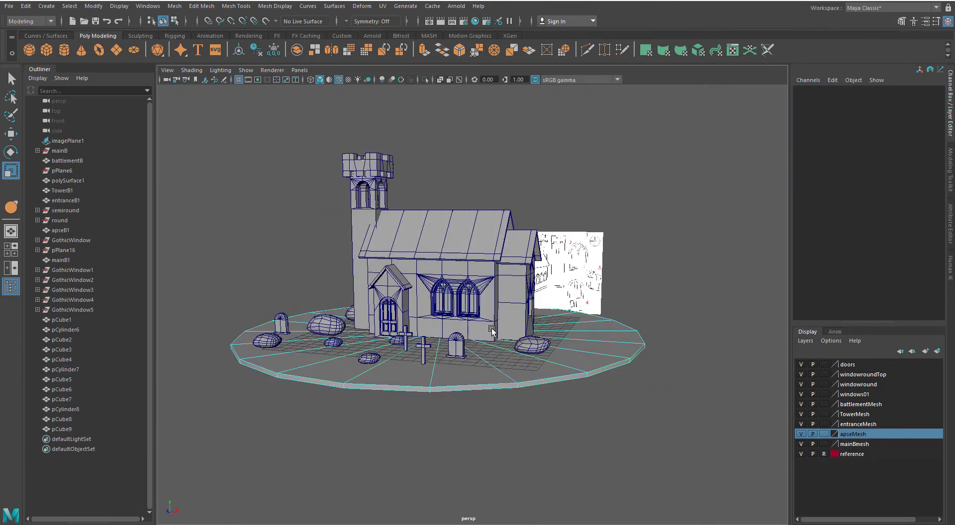
click(490, 391)
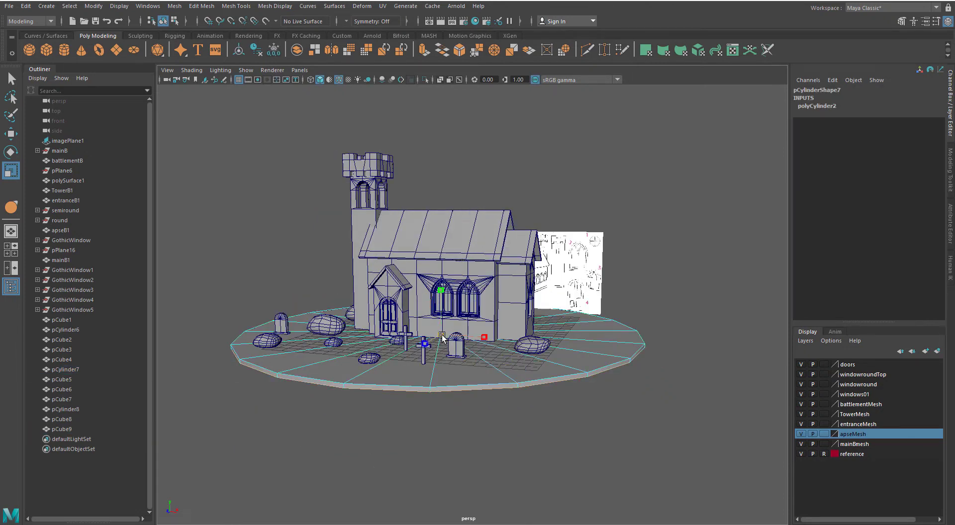
drag(442, 335, 457, 337)
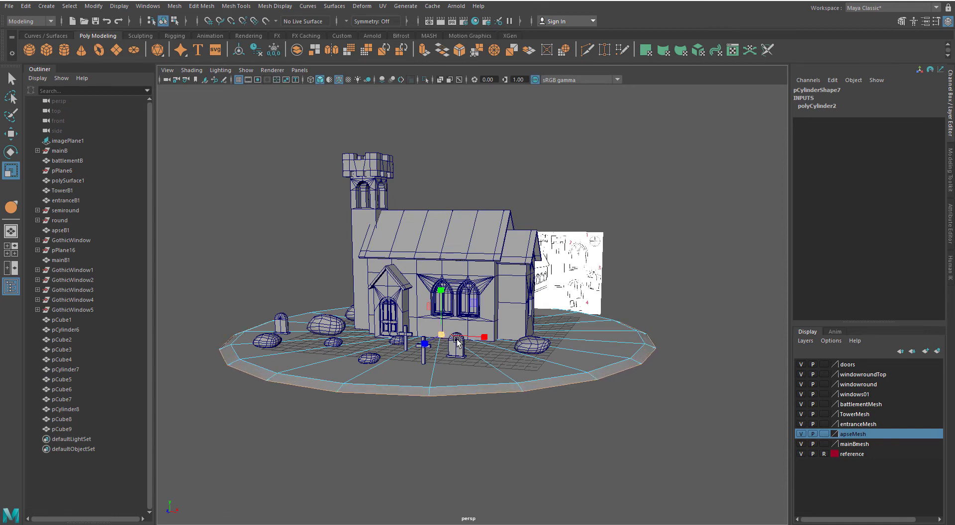
Step: Delete all the faces on the underside of the ground disc, return to object selection and deselect the disc
right_drag(460, 373, 466, 280)
alt+drag(461, 445, 464, 388)
key(q)
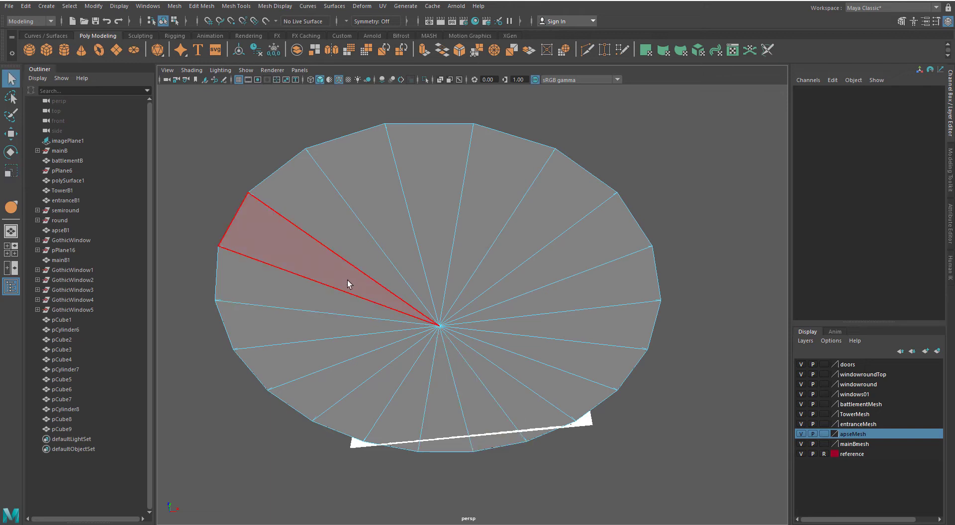
click(347, 280)
shift+click(378, 265)
shift+click(404, 255)
mouse_move(431, 244)
mouse_down()
mouse_move(514, 292)
mouse_move(526, 324)
mouse_move(517, 360)
mouse_move(484, 386)
mouse_move(386, 389)
mouse_move(329, 362)
mouse_move(306, 310)
mouse_move(409, 343)
mouse_up()
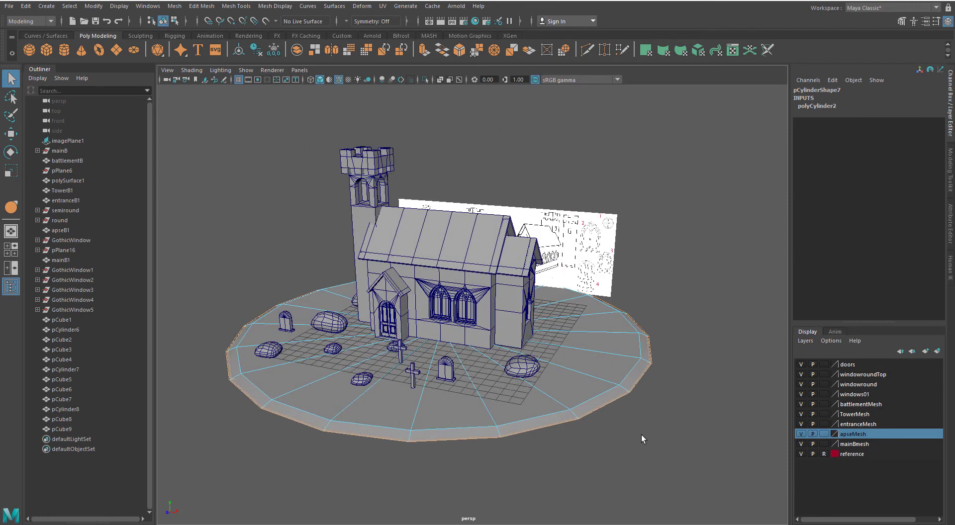
click(641, 434)
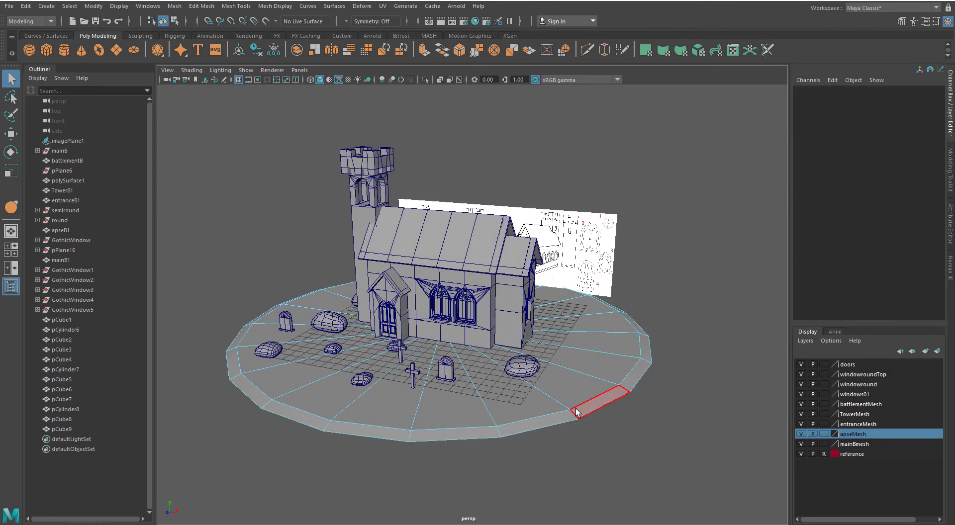
right_drag(575, 407, 621, 223)
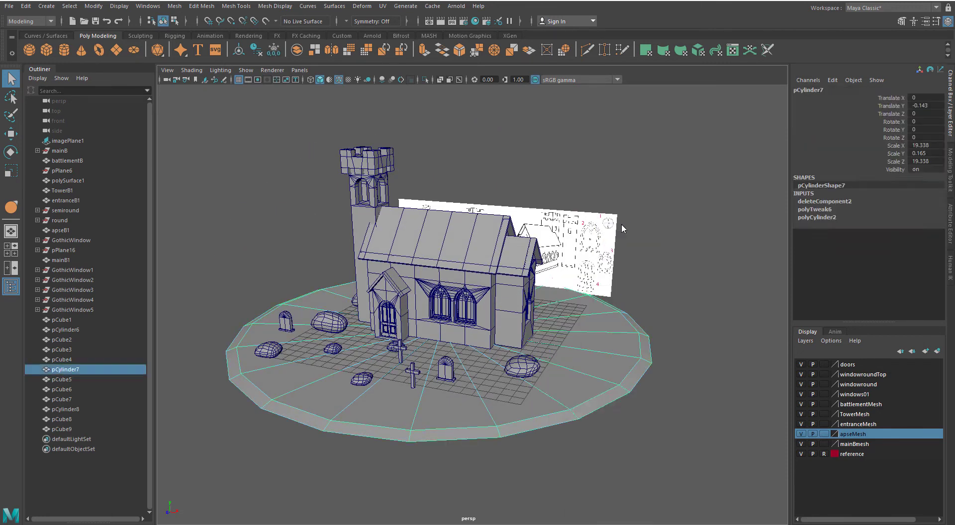
click(621, 223)
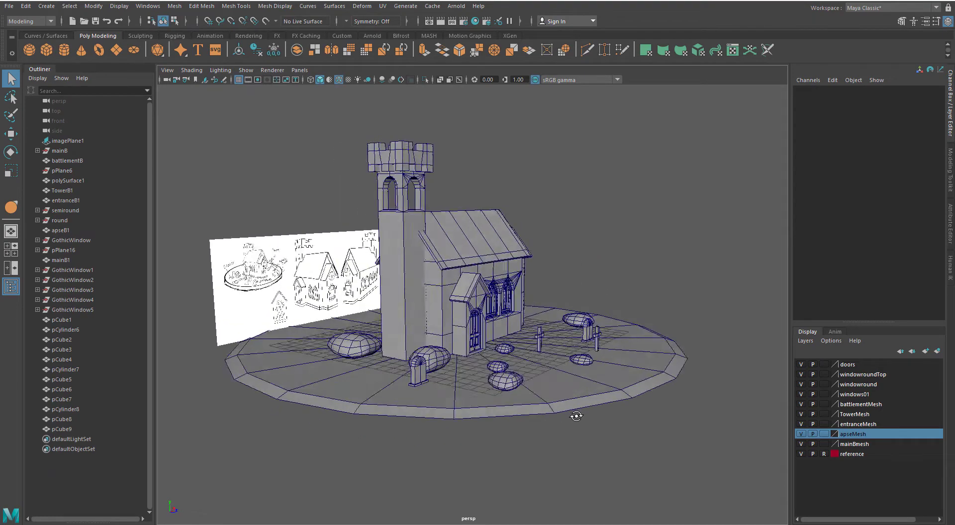